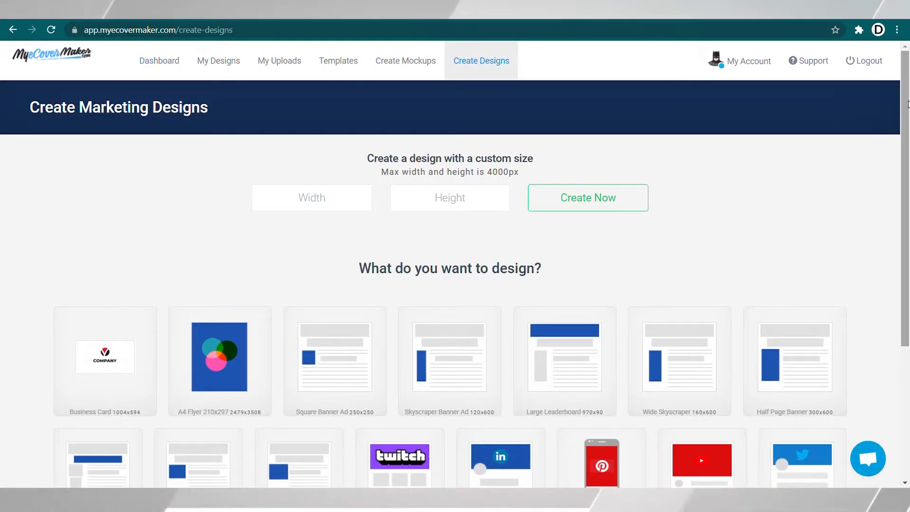
Create a new custom-size design 1080 px wide and 1080 px high
{"action": "left_click_drag", "start_coordinate": [908, 104], "coordinate": [902, 234]}
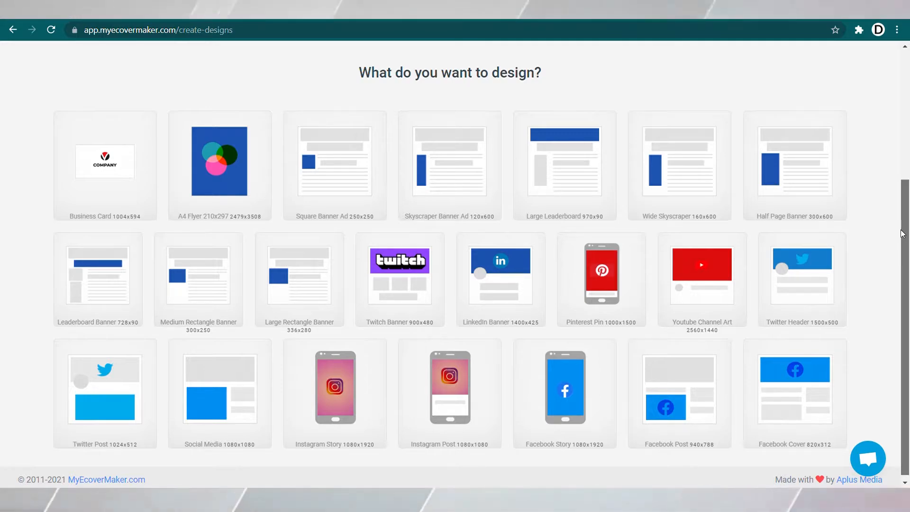
{"action": "left_click_drag", "start_coordinate": [902, 234], "coordinate": [909, 98]}
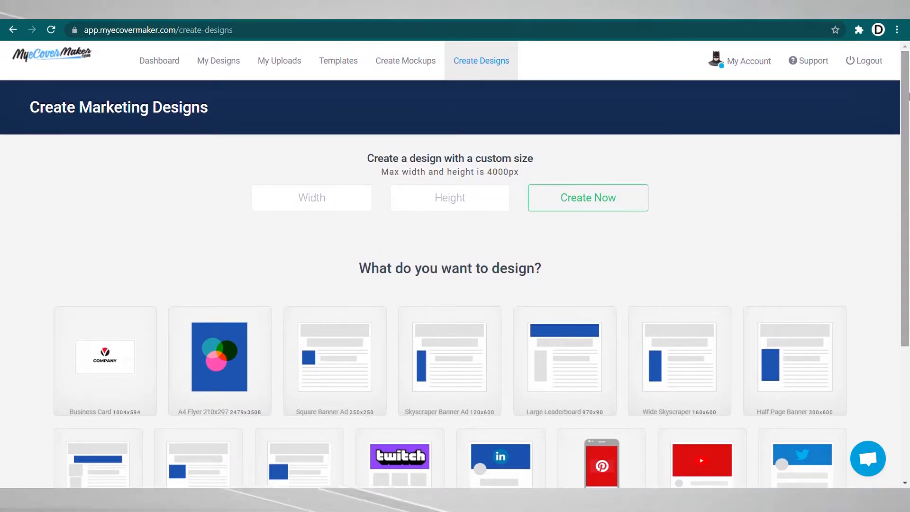
{"action": "left_click", "coordinate": [317, 202]}
{"action": "type", "text": "1080"}
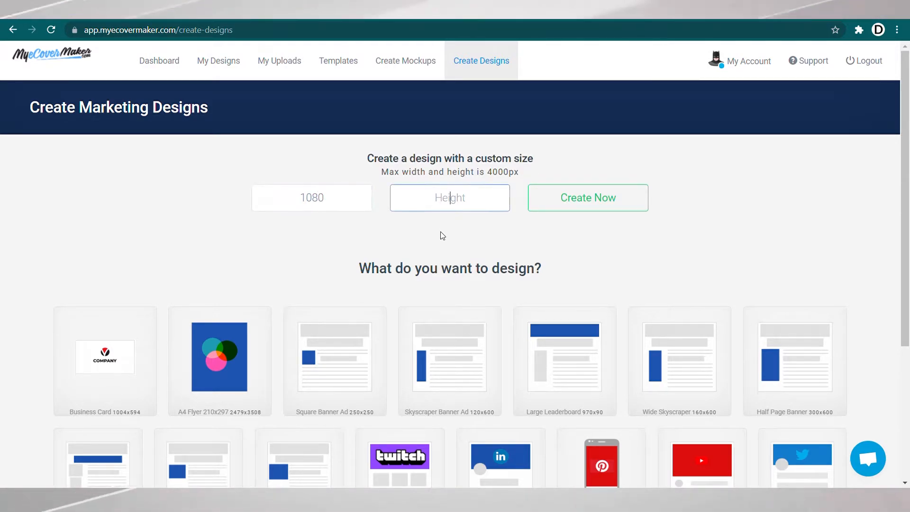
{"action": "type", "text": "1080"}
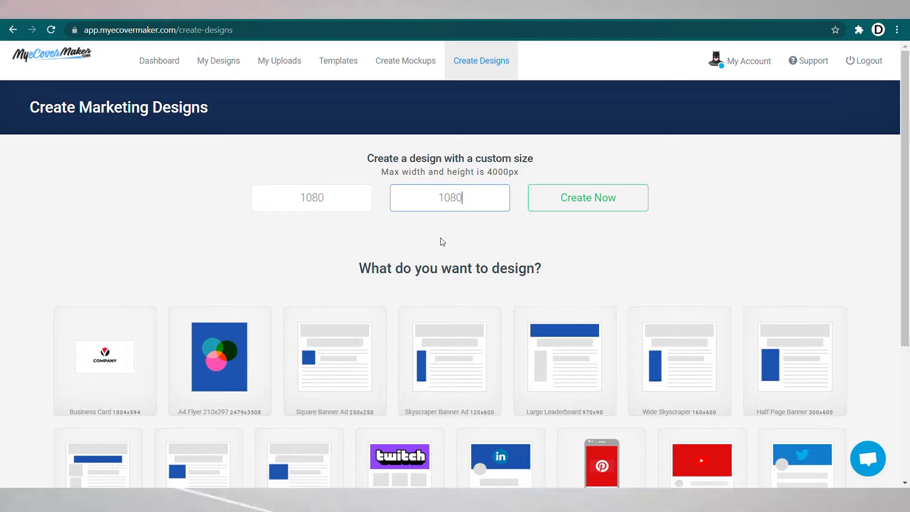
{"action": "left_click", "coordinate": [601, 198]}
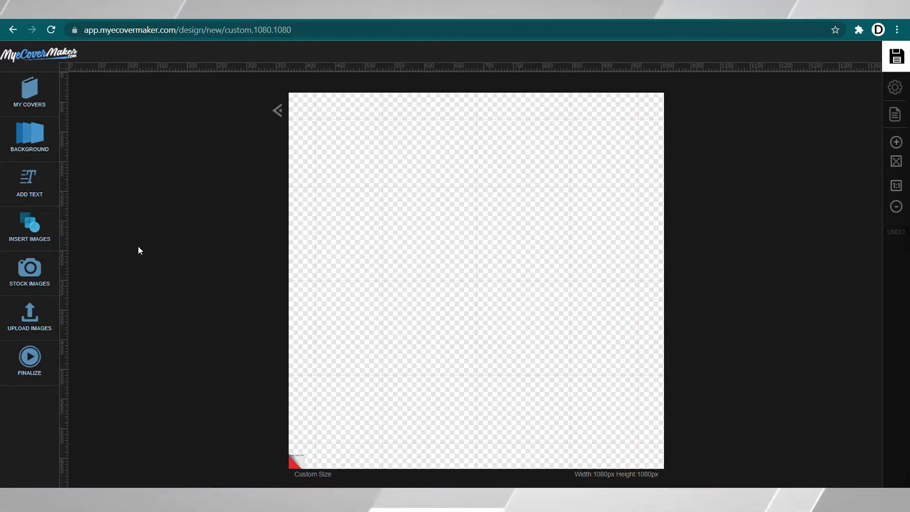
Search the stock backgrounds for BAR, set the page 2 photo of champagne bottles on a bar counter as background, and shift it slightly right
{"action": "left_click", "coordinate": [39, 144]}
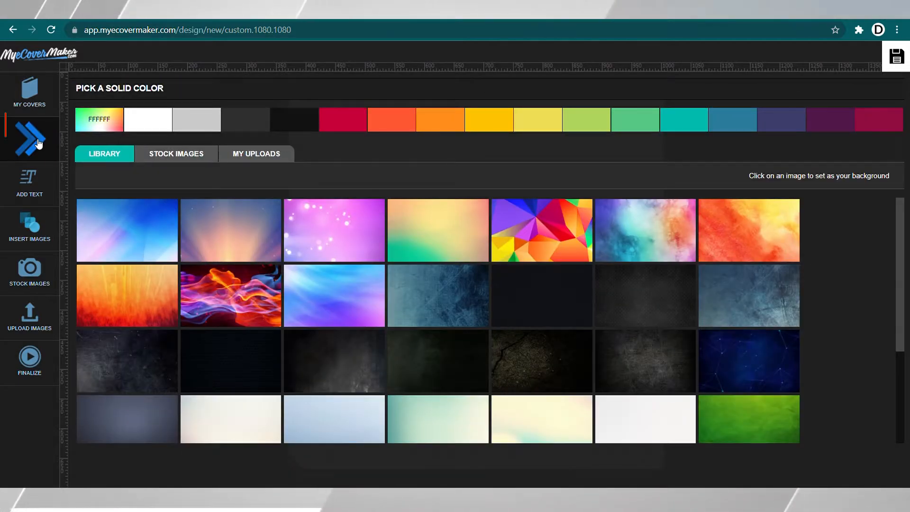
{"action": "left_click", "coordinate": [186, 156]}
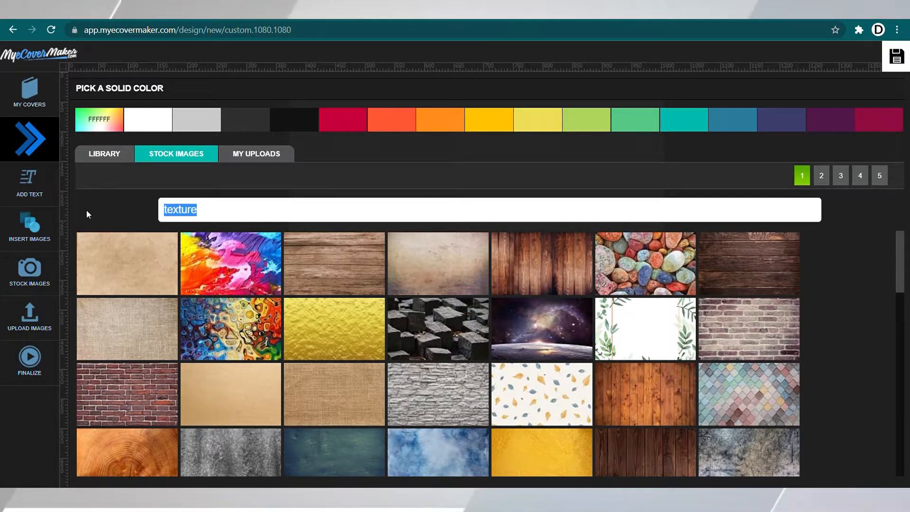
{"action": "type", "text": "BAR"}
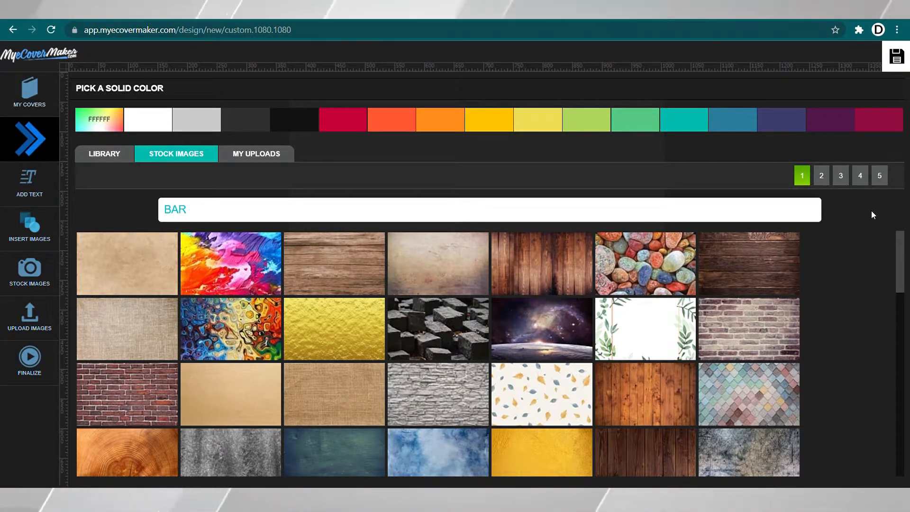
{"action": "left_click", "coordinate": [821, 175]}
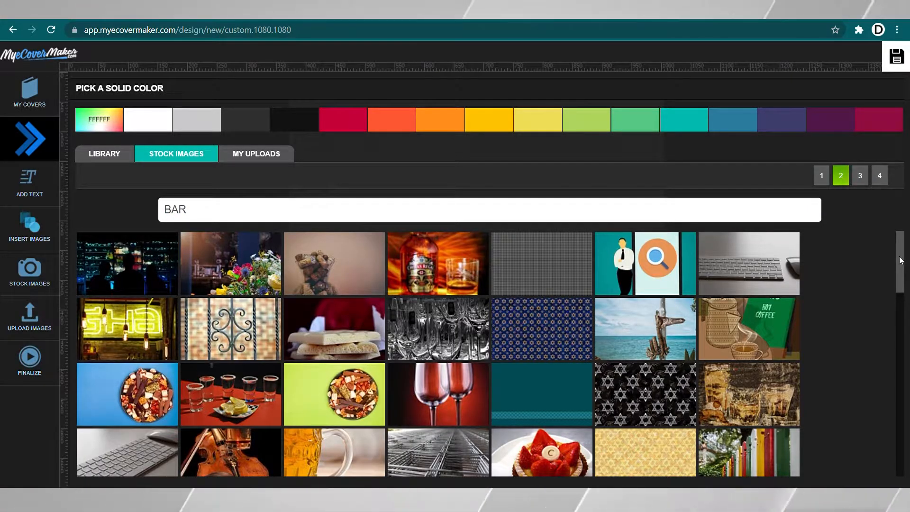
{"action": "scroll", "coordinate": [898, 271], "scroll_direction": "down", "scroll_amount": 1}
{"action": "left_click_drag", "start_coordinate": [897, 270], "coordinate": [883, 399]}
{"action": "left_click", "coordinate": [635, 335]}
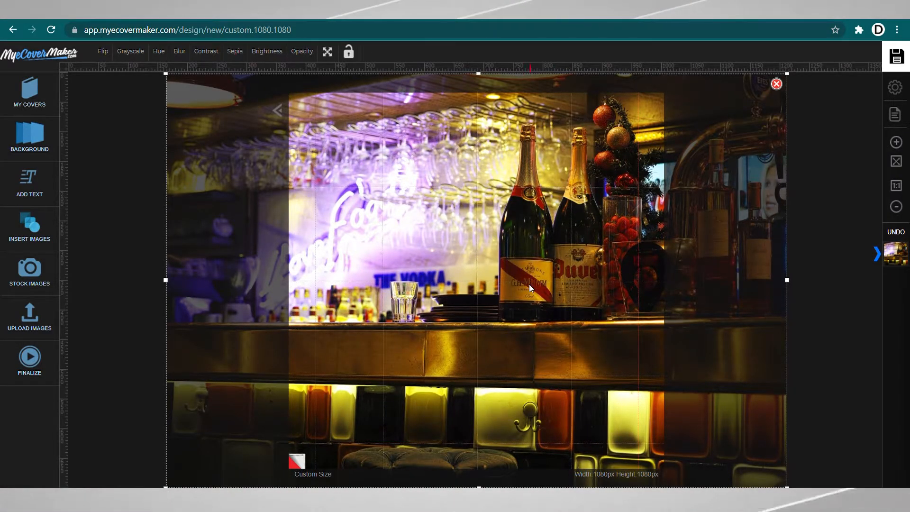
{"action": "left_click_drag", "start_coordinate": [471, 311], "coordinate": [494, 310]}
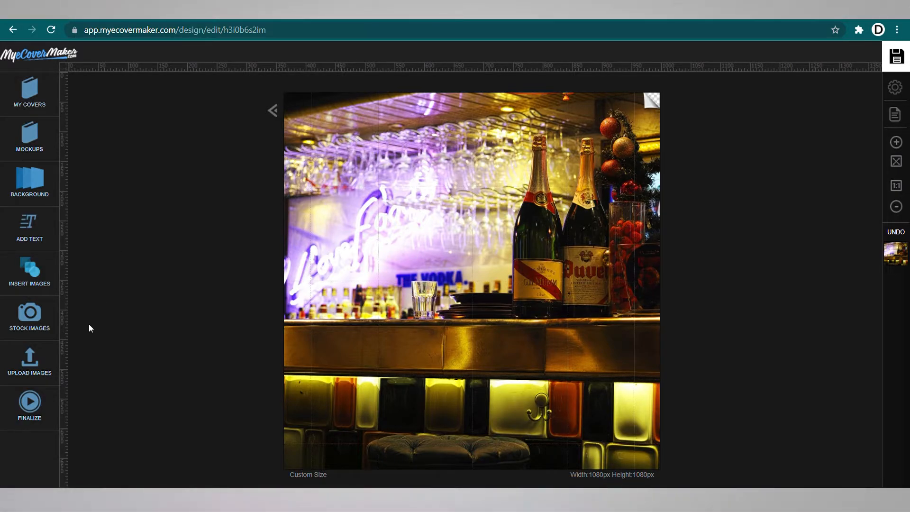
{"action": "left_click", "coordinate": [39, 357]}
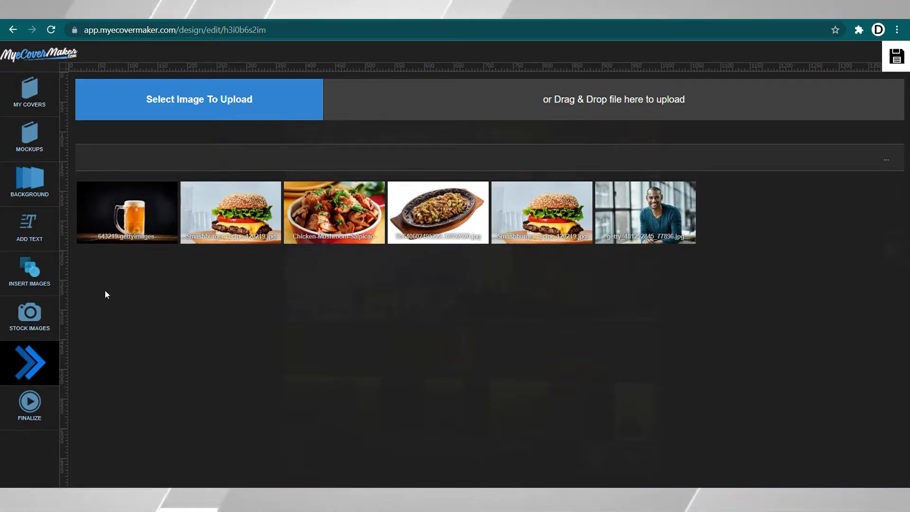
{"action": "left_click", "coordinate": [33, 365]}
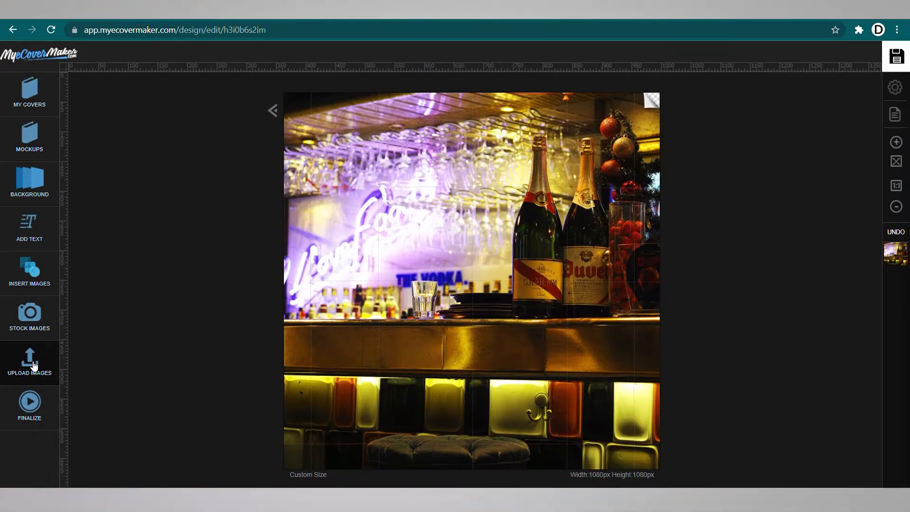
Search the stock images for BEER and insert the hand-drawn illustration of a foaming beer mug into the design
{"action": "left_click", "coordinate": [31, 332]}
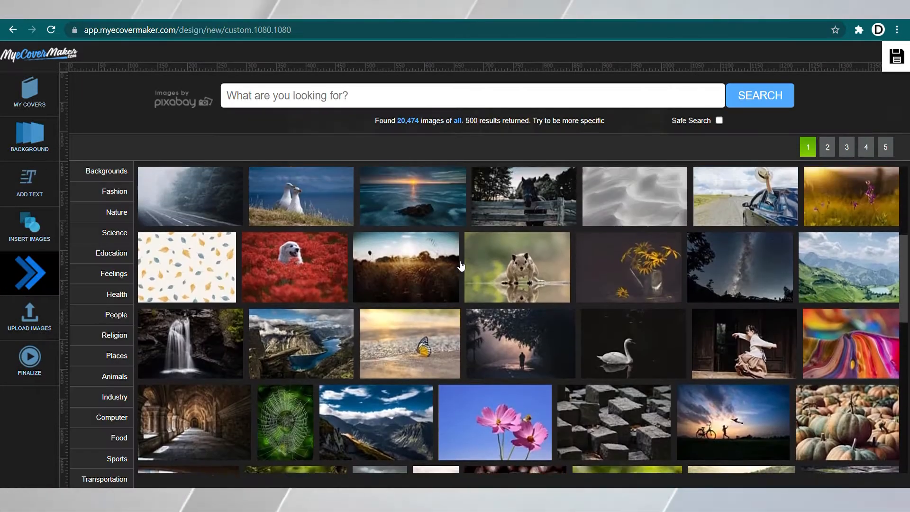
{"action": "scroll", "coordinate": [461, 266], "scroll_direction": "down", "scroll_amount": 10}
{"action": "scroll", "coordinate": [461, 265], "scroll_direction": "up", "scroll_amount": 10}
{"action": "left_click", "coordinate": [294, 98]}
{"action": "type", "text": "BEE"}
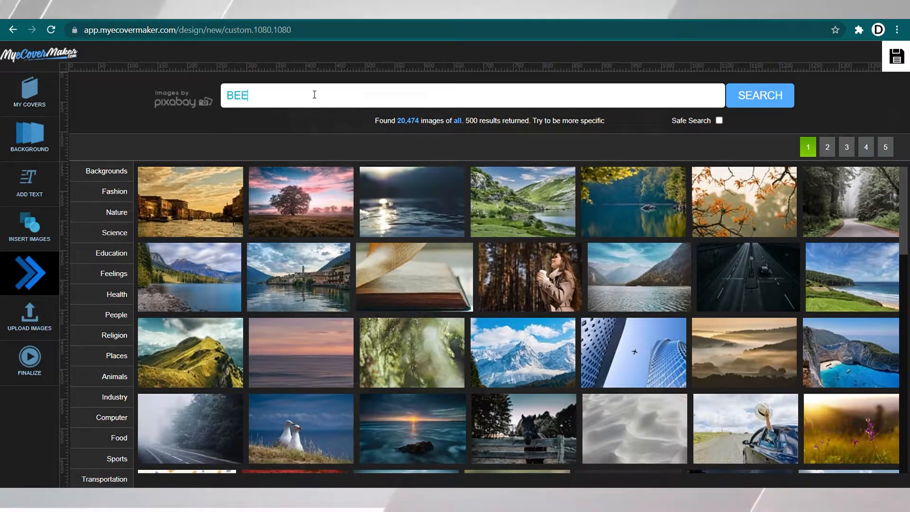
{"action": "type", "text": "R"}
{"action": "left_click", "coordinate": [761, 95]}
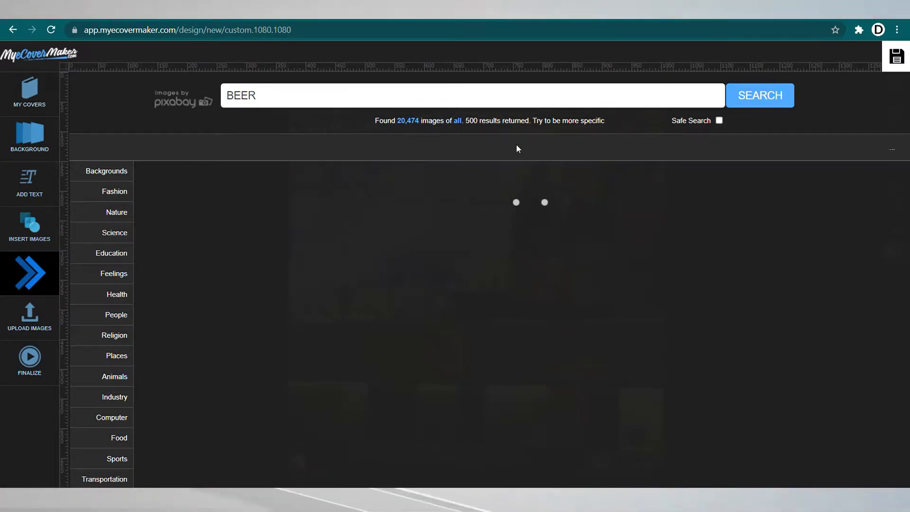
{"action": "scroll", "coordinate": [906, 284], "scroll_direction": "down", "scroll_amount": 5}
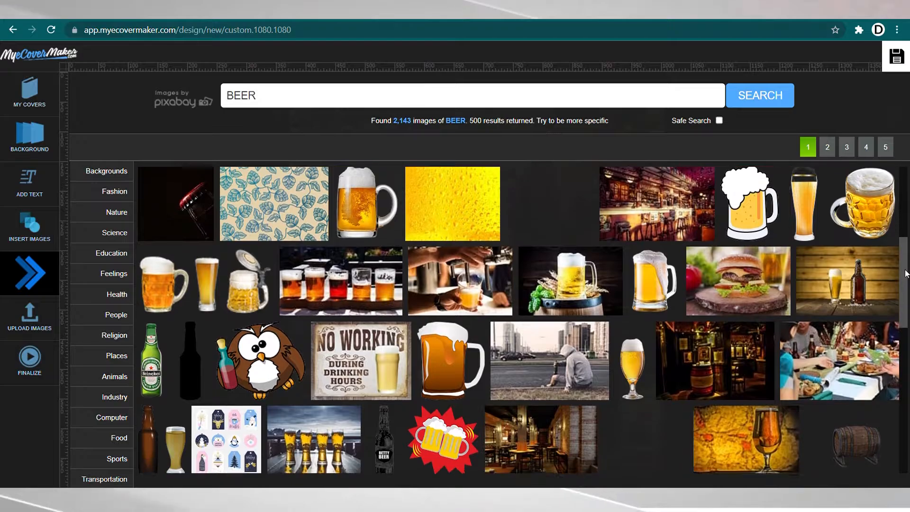
{"action": "scroll", "coordinate": [906, 283], "scroll_direction": "down", "scroll_amount": 5}
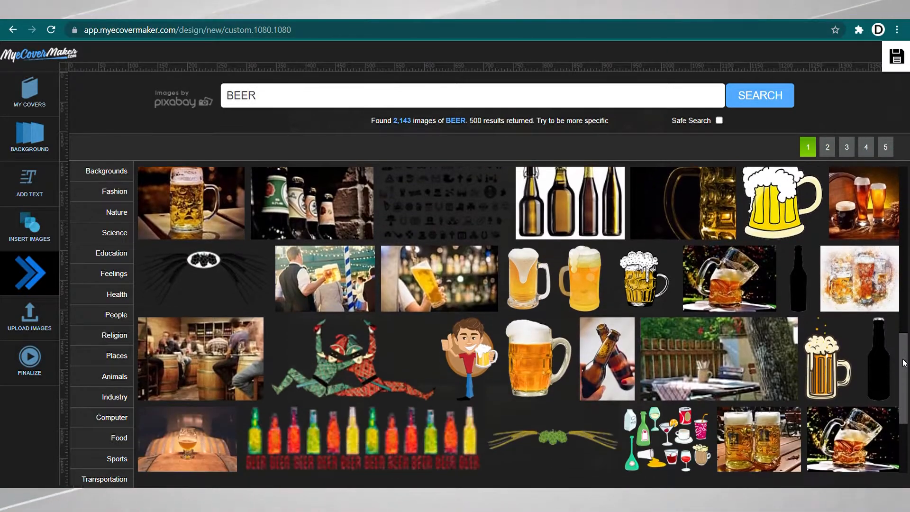
{"action": "left_click", "coordinate": [656, 291]}
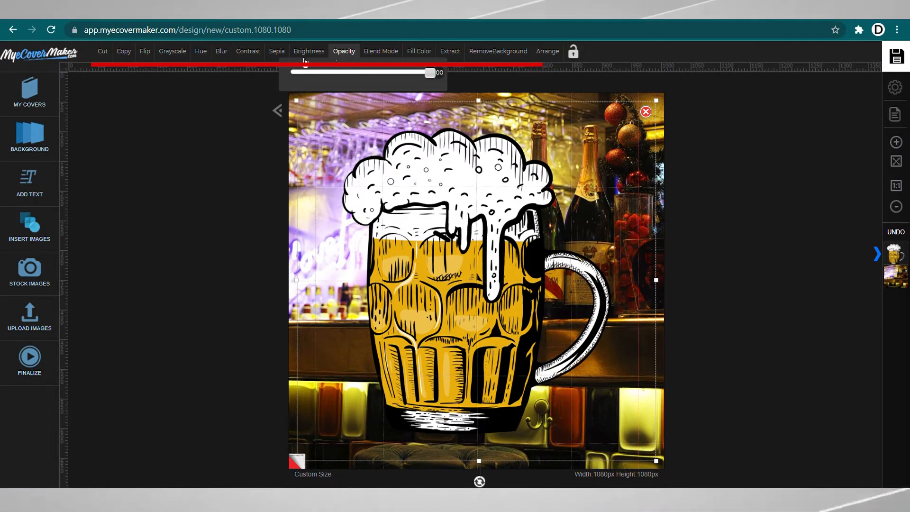
Turn the beer mug illustration grayscale and increase its contrast so the grey areas become nearly white
{"action": "left_click", "coordinate": [171, 52]}
{"action": "mouse_move", "coordinate": [248, 55]}
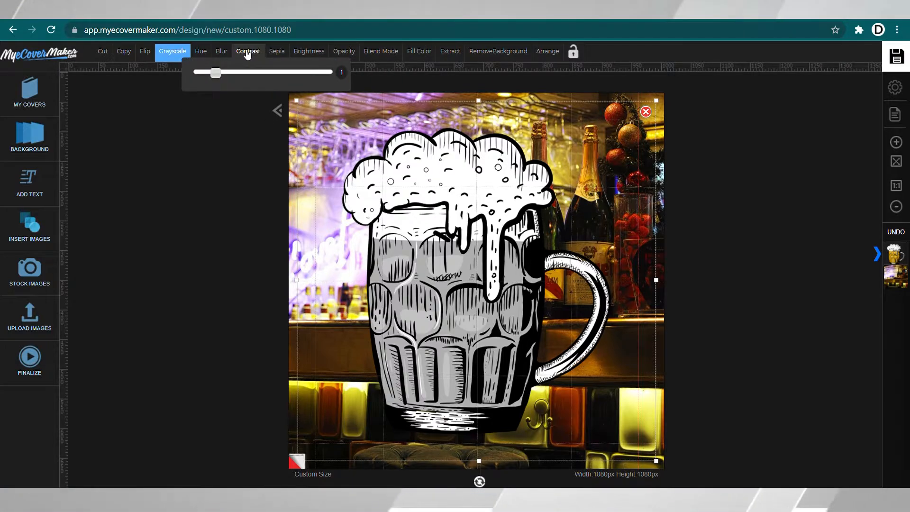
{"action": "left_click_drag", "start_coordinate": [215, 76], "coordinate": [303, 89]}
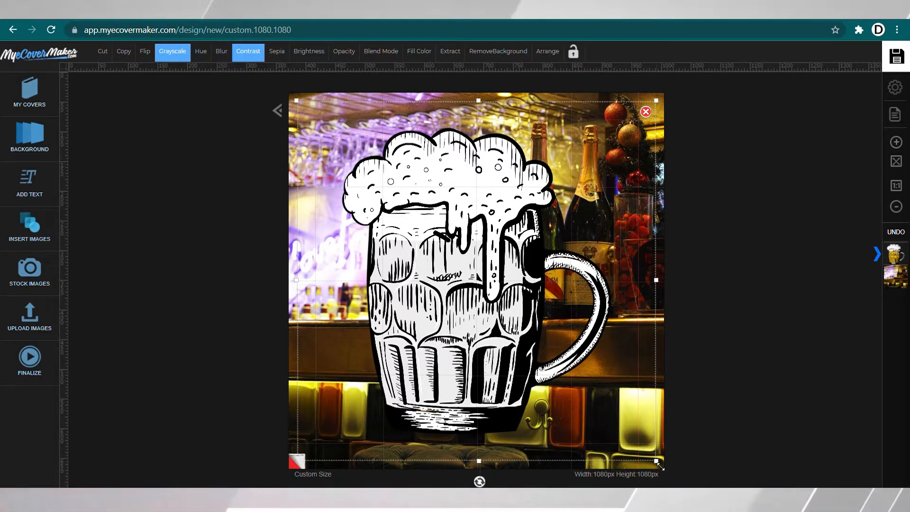
Shrink the beer mug to about 118 x 118 px and place it near the top centre of the design
{"action": "left_click_drag", "start_coordinate": [661, 465], "coordinate": [408, 154]}
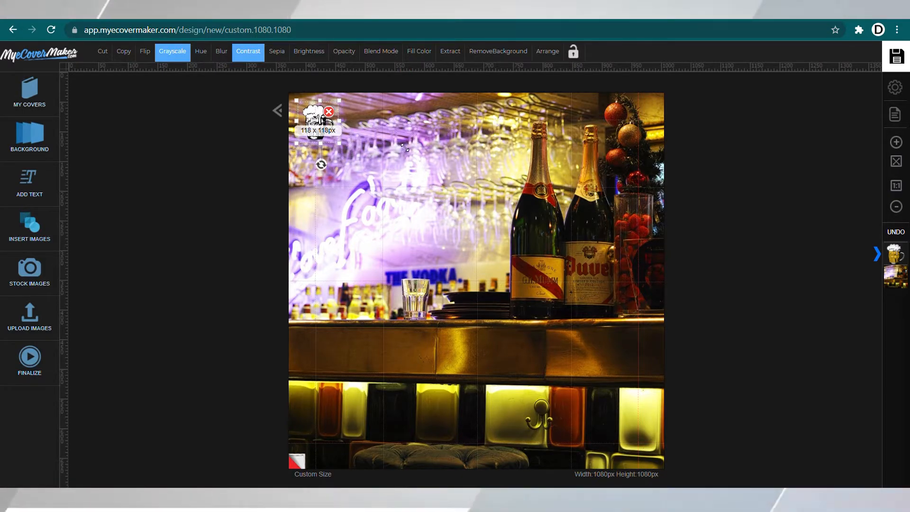
{"action": "left_click_drag", "start_coordinate": [322, 125], "coordinate": [478, 140]}
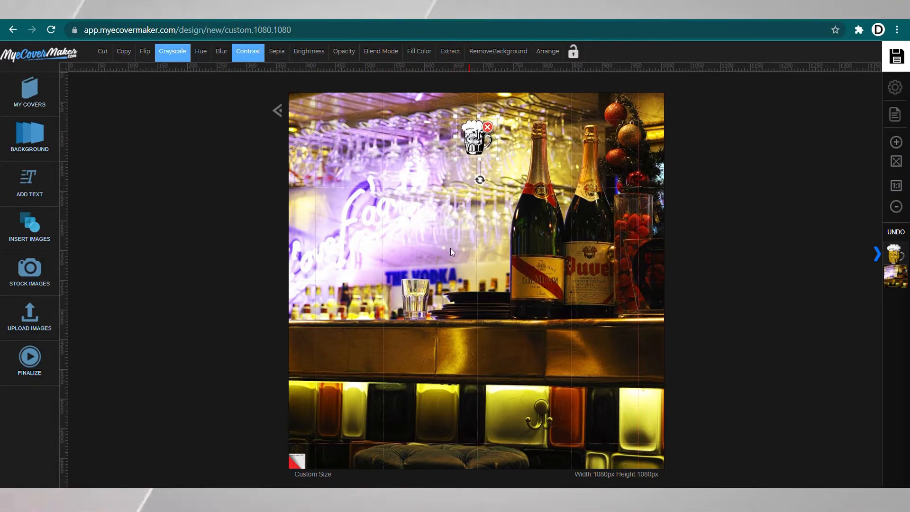
Blur the bar background photo by 2 and reduce its brightness to 0.8
{"action": "left_click", "coordinate": [337, 159]}
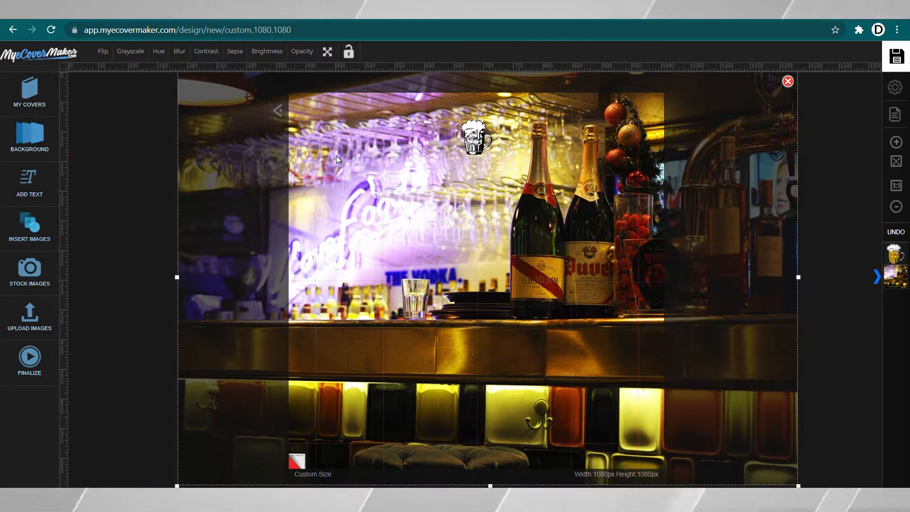
{"action": "left_click", "coordinate": [232, 52]}
{"action": "left_click", "coordinate": [179, 52]}
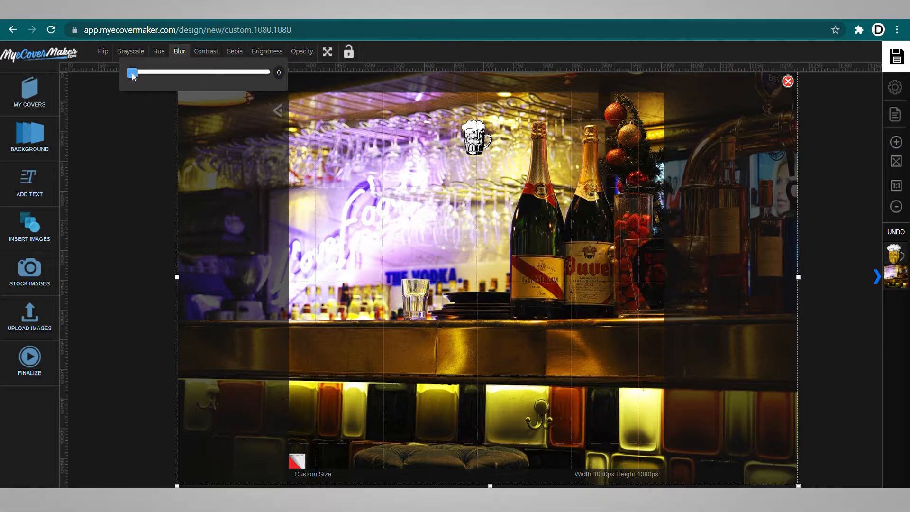
{"action": "left_click_drag", "start_coordinate": [134, 73], "coordinate": [141, 73]}
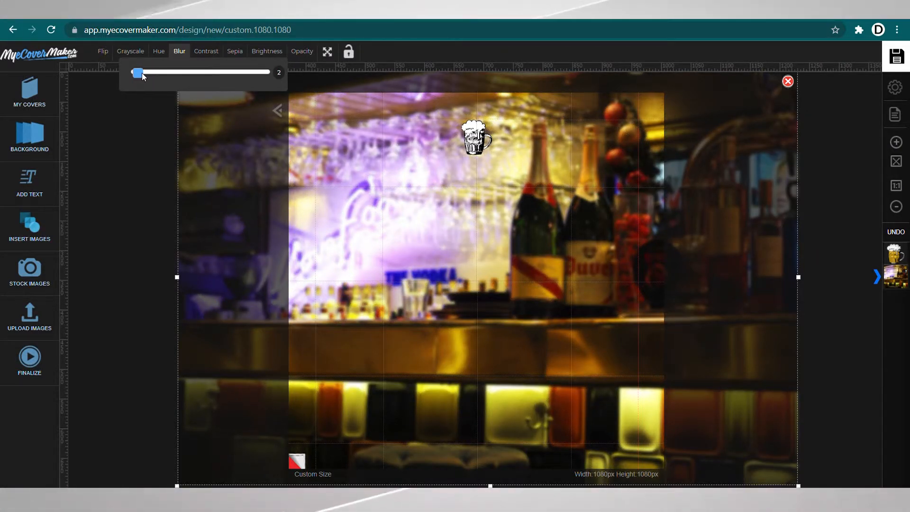
{"action": "mouse_move", "coordinate": [268, 55]}
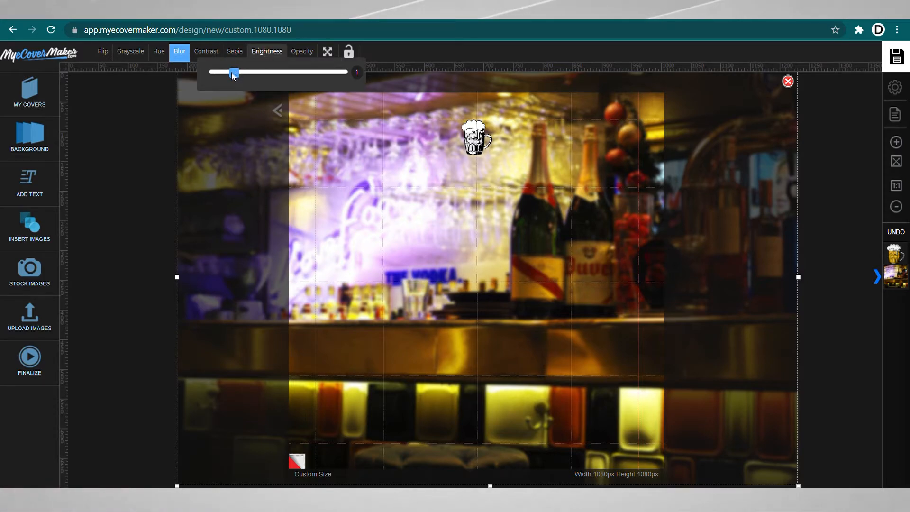
{"action": "left_click_drag", "start_coordinate": [233, 74], "coordinate": [229, 74]}
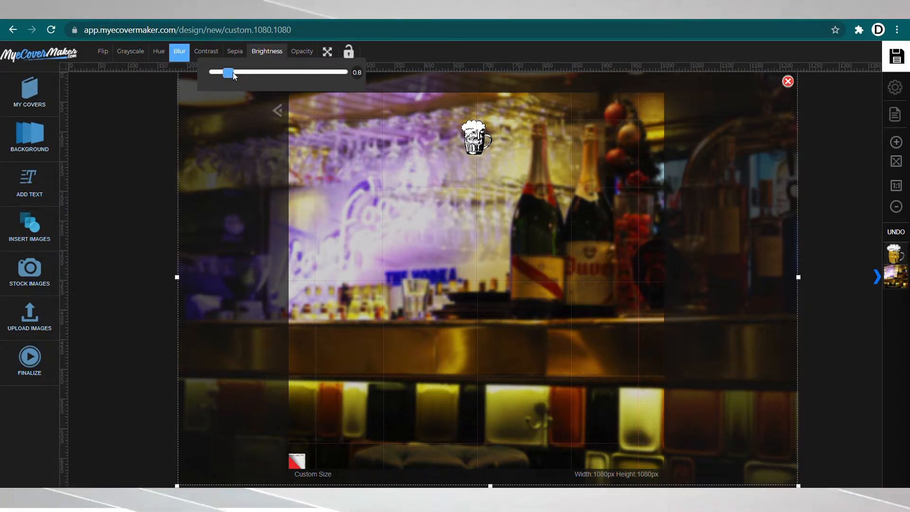
{"action": "left_click", "coordinate": [126, 179]}
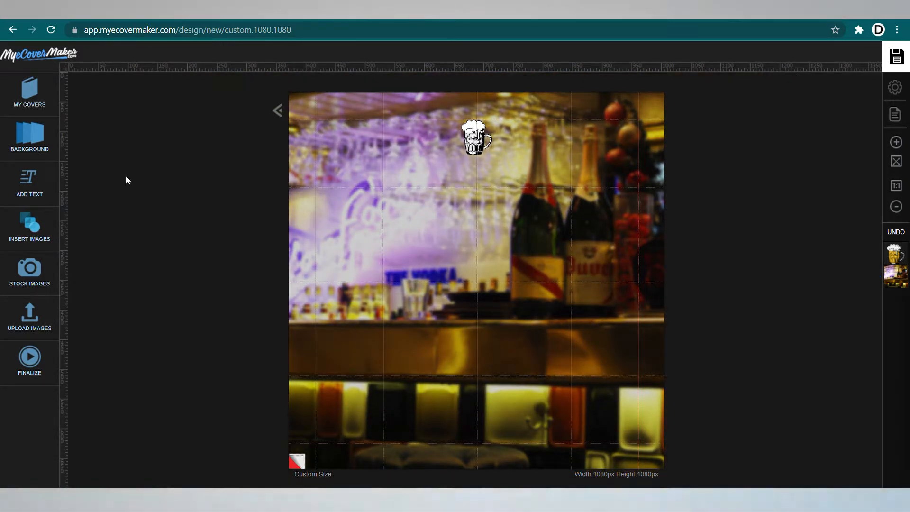
Add a heading below the beer mug and replace its placeholder text with "WE ARE NOW"
{"action": "left_click", "coordinate": [30, 185]}
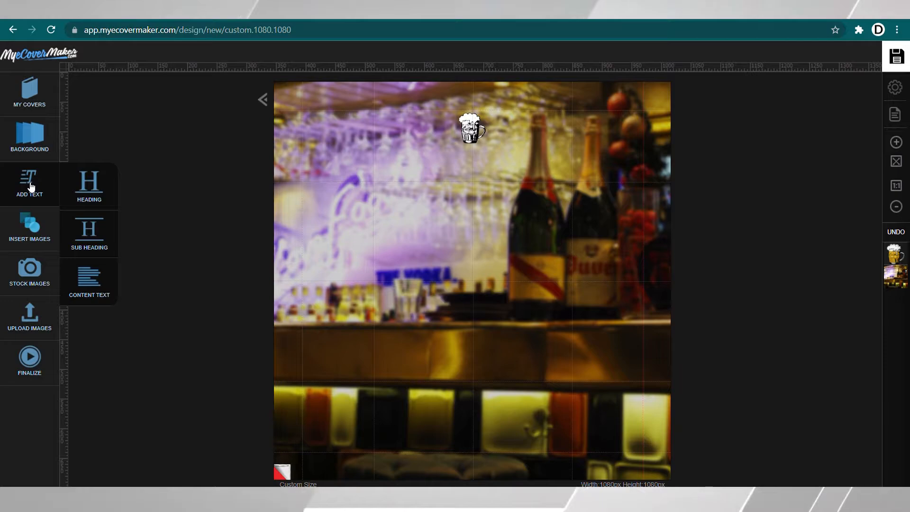
{"action": "left_click", "coordinate": [90, 190]}
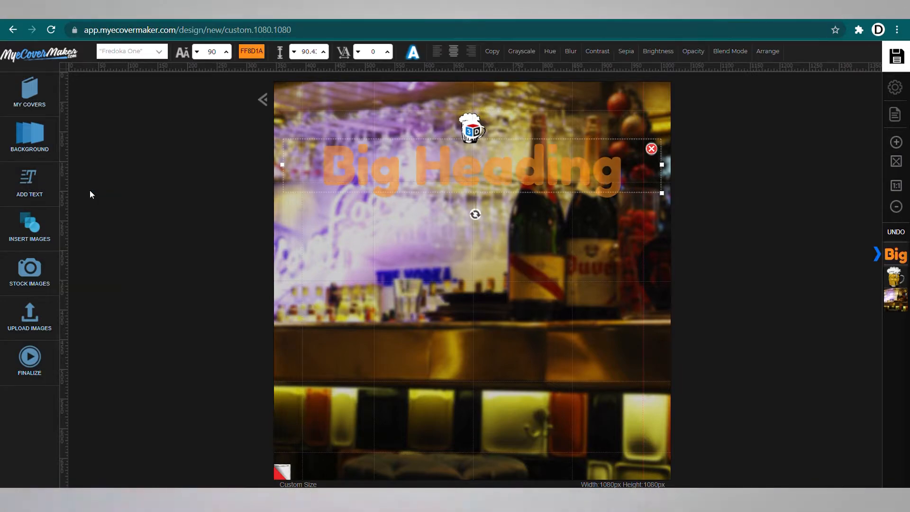
{"action": "left_click_drag", "start_coordinate": [331, 171], "coordinate": [658, 184]}
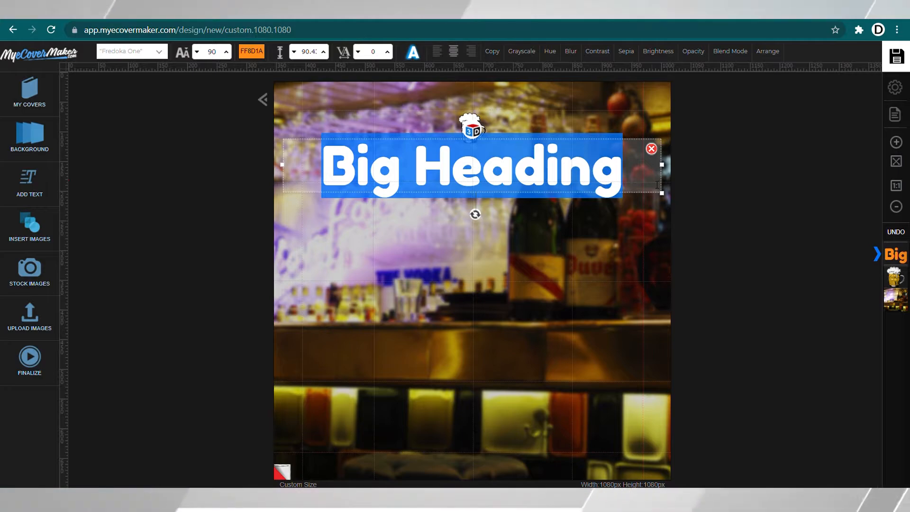
{"action": "type", "text": "WE"}
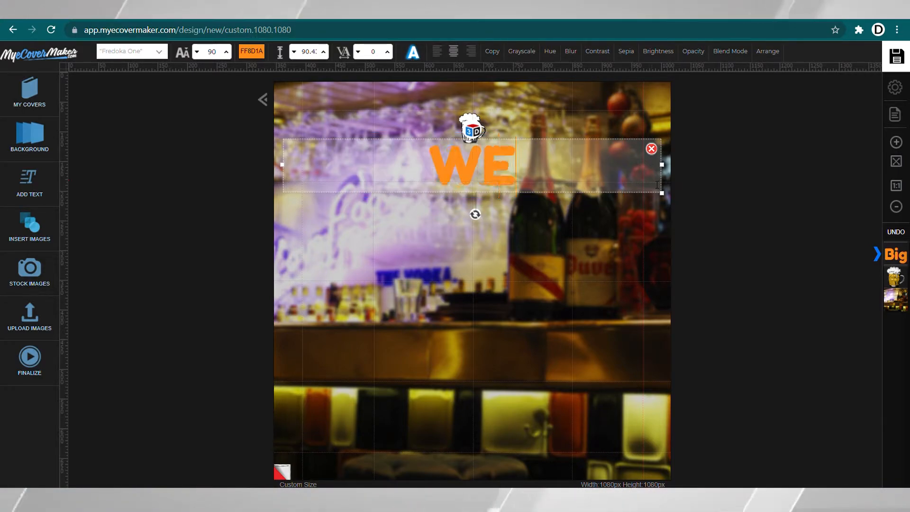
{"action": "type", "text": " ARE NOW"}
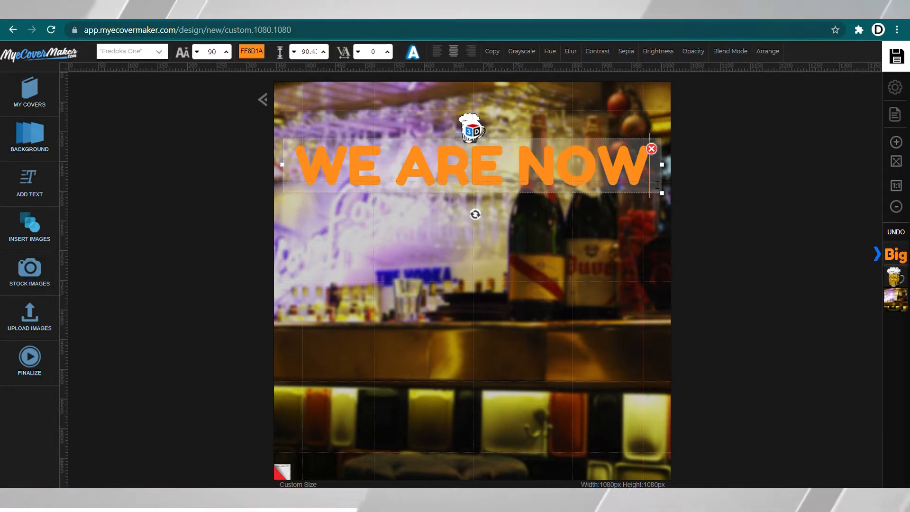
Set the "WE ARE NOW" heading's font to Anton and its text colour to white (FFFFFF)
{"action": "left_click", "coordinate": [162, 55]}
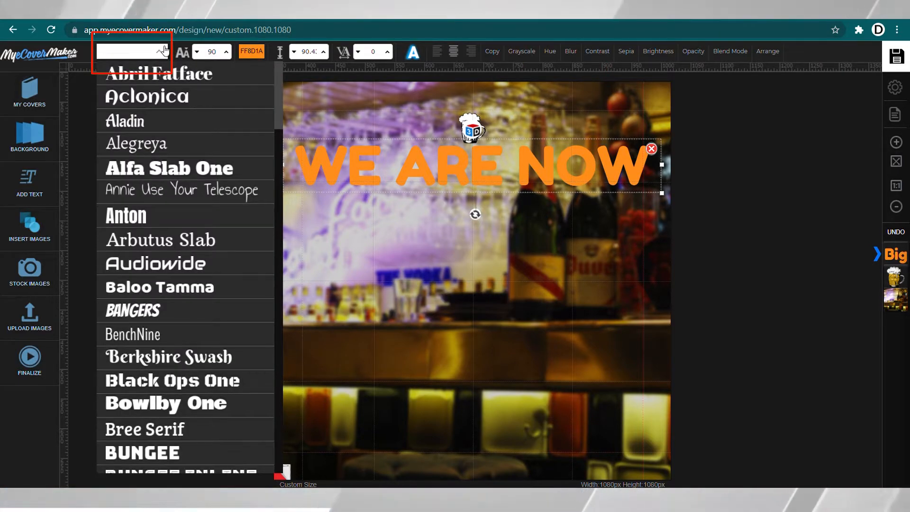
{"action": "mouse_move", "coordinate": [280, 86]}
{"action": "left_mouse_down"}
{"action": "mouse_move", "coordinate": [279, 360]}
{"action": "mouse_move", "coordinate": [282, 84]}
{"action": "left_mouse_up"}
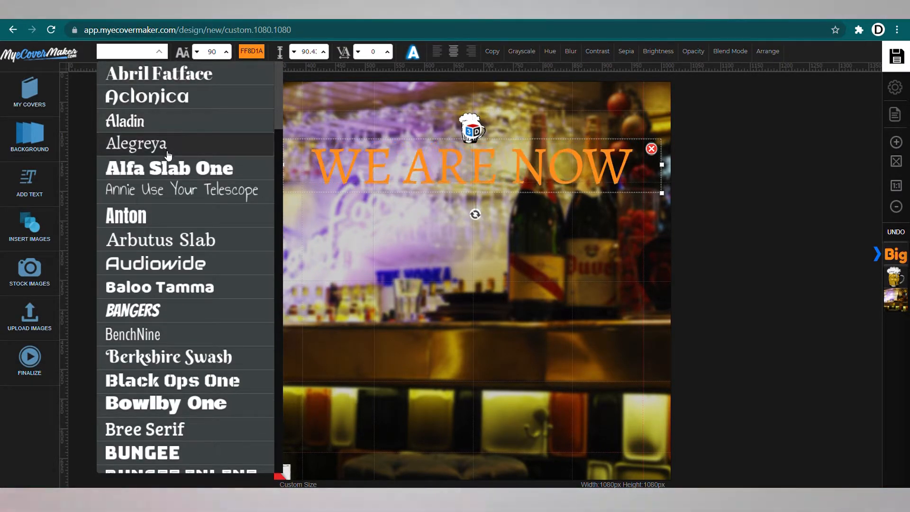
{"action": "left_click", "coordinate": [160, 216]}
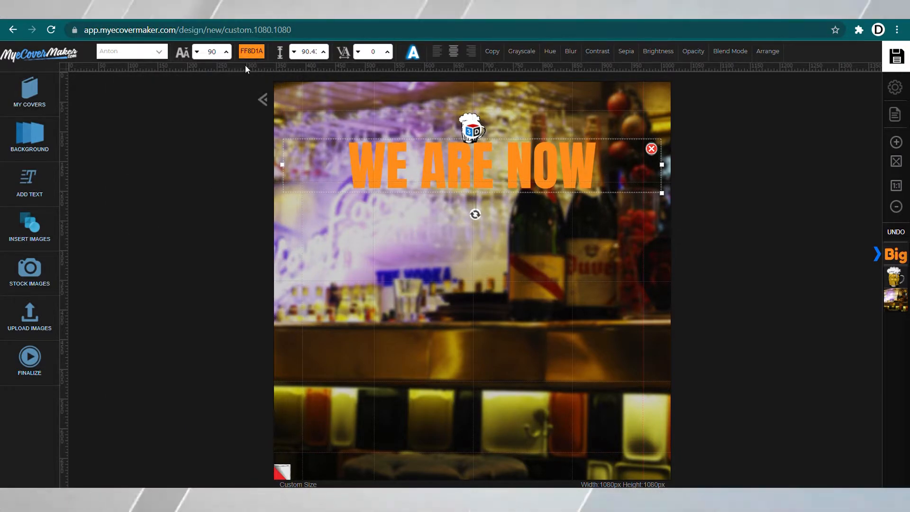
{"action": "left_click", "coordinate": [252, 52]}
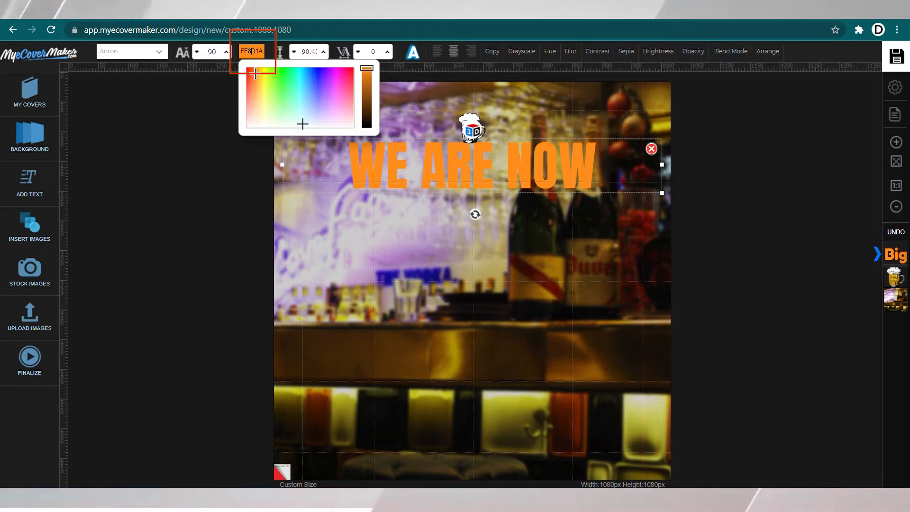
{"action": "left_click", "coordinate": [296, 127]}
{"action": "left_click_drag", "start_coordinate": [366, 67], "coordinate": [368, 128]}
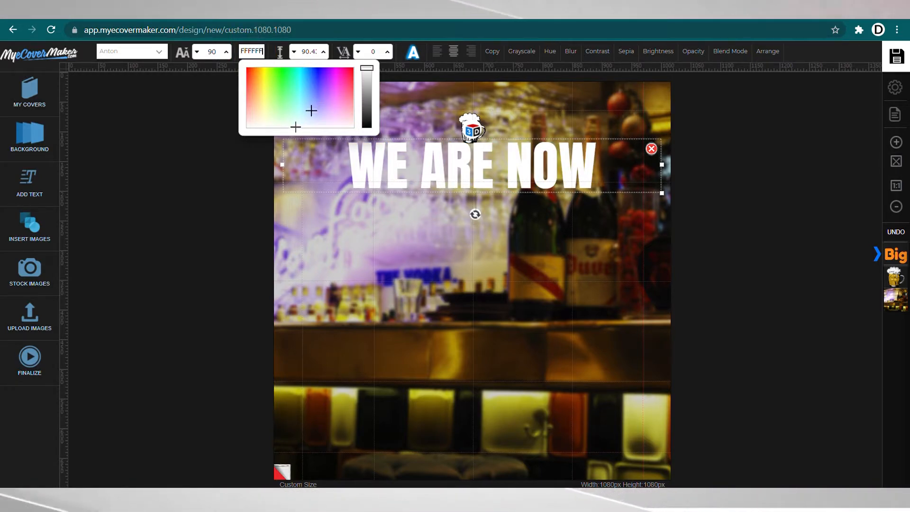
{"action": "mouse_move", "coordinate": [312, 111]}
{"action": "left_mouse_down"}
{"action": "mouse_move", "coordinate": [311, 100]}
{"action": "mouse_move", "coordinate": [270, 77]}
{"action": "mouse_move", "coordinate": [261, 103]}
{"action": "left_mouse_up"}
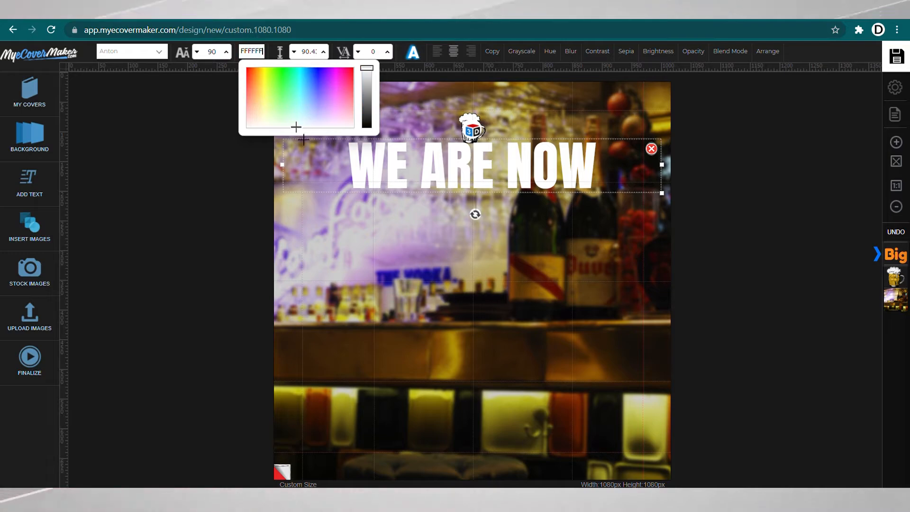
{"action": "left_click", "coordinate": [175, 160]}
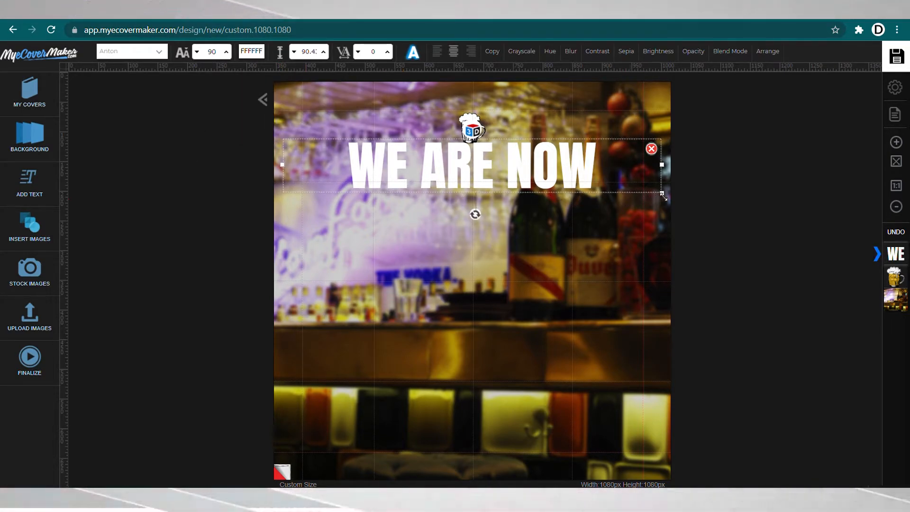
Shrink the "WE ARE NOW" heading to font size 39 and place it horizontally centred below the beer mug
{"action": "left_click_drag", "start_coordinate": [666, 196], "coordinate": [448, 162]}
{"action": "left_click", "coordinate": [358, 157]}
{"action": "left_click_drag", "start_coordinate": [358, 157], "coordinate": [463, 205]}
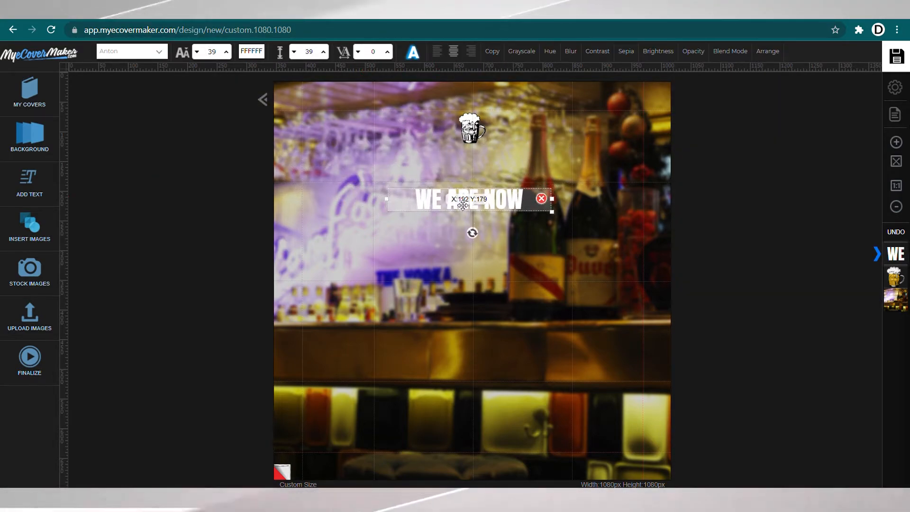
{"action": "left_click", "coordinate": [763, 167]}
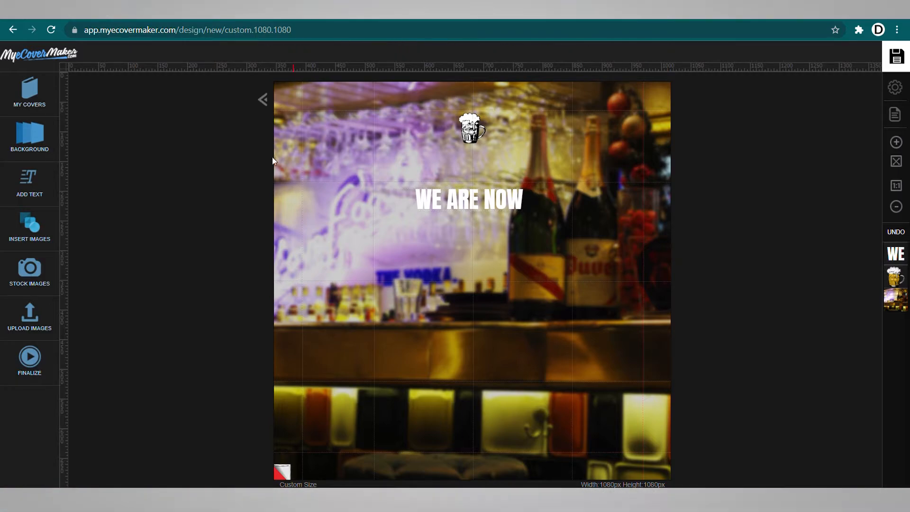
Add a second big heading and replace its placeholder text with "OPEN"
{"action": "left_click", "coordinate": [49, 182]}
{"action": "left_click", "coordinate": [87, 189]}
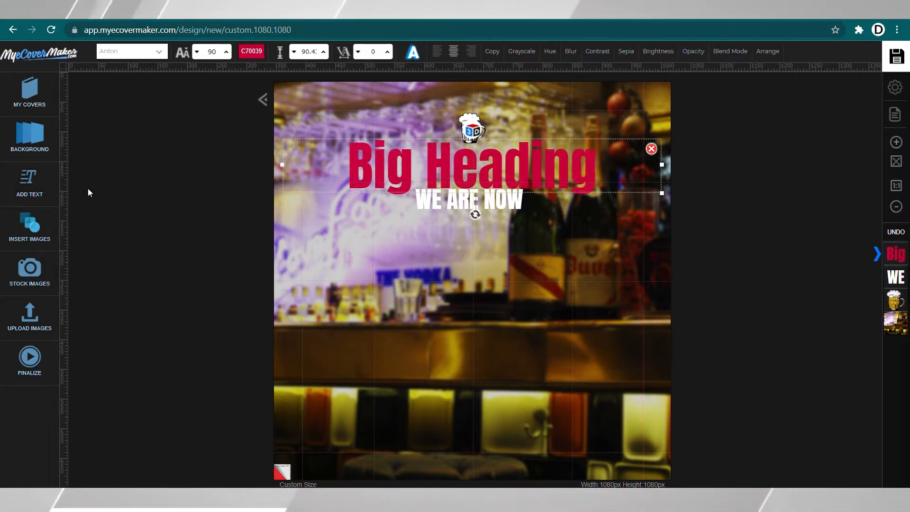
{"action": "double_click", "coordinate": [365, 166]}
{"action": "type", "text": "OPEN"}
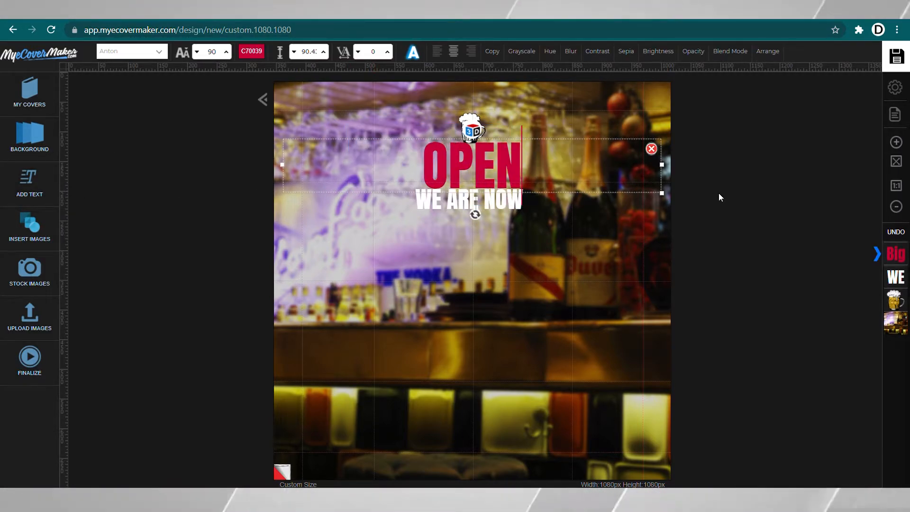
Format the "OPEN" heading in white (FFFFFF) Audiowide and move it below the "WE ARE NOW" line
{"action": "left_click", "coordinate": [251, 52]}
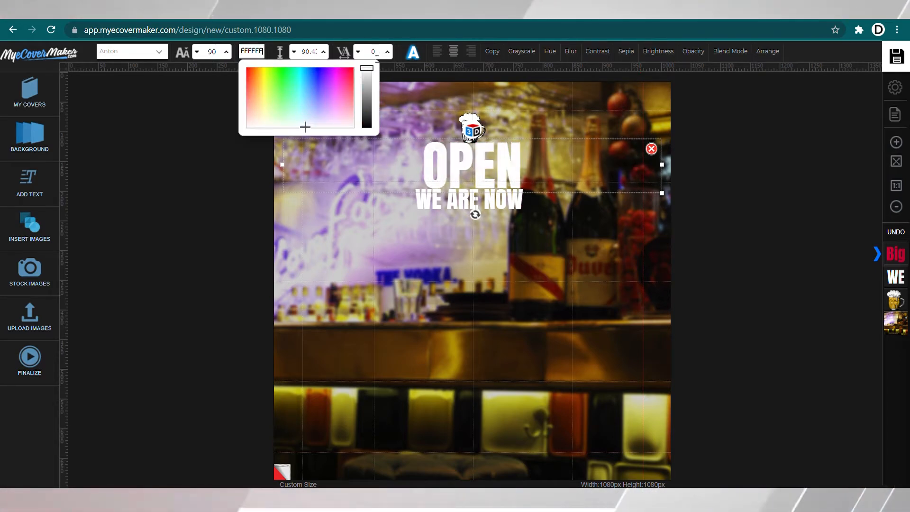
{"action": "left_click", "coordinate": [162, 56]}
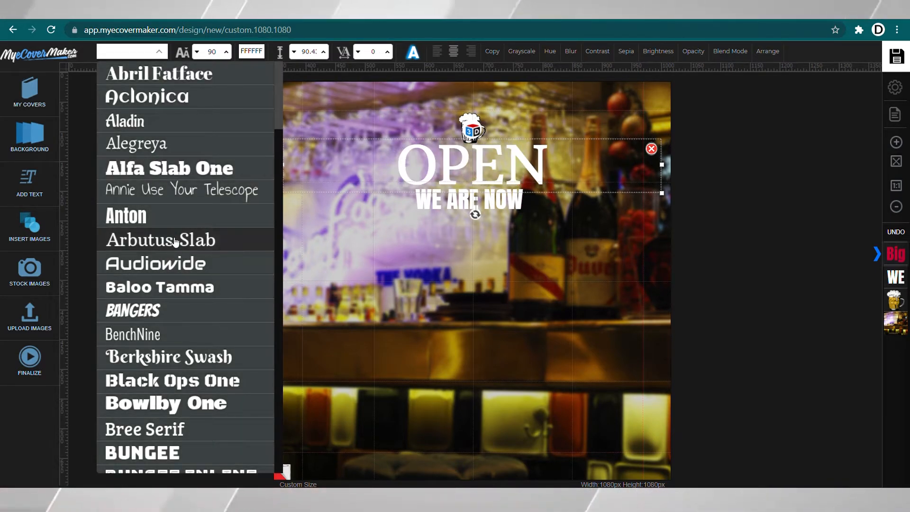
{"action": "left_click", "coordinate": [171, 265]}
{"action": "left_click_drag", "start_coordinate": [491, 168], "coordinate": [492, 284]}
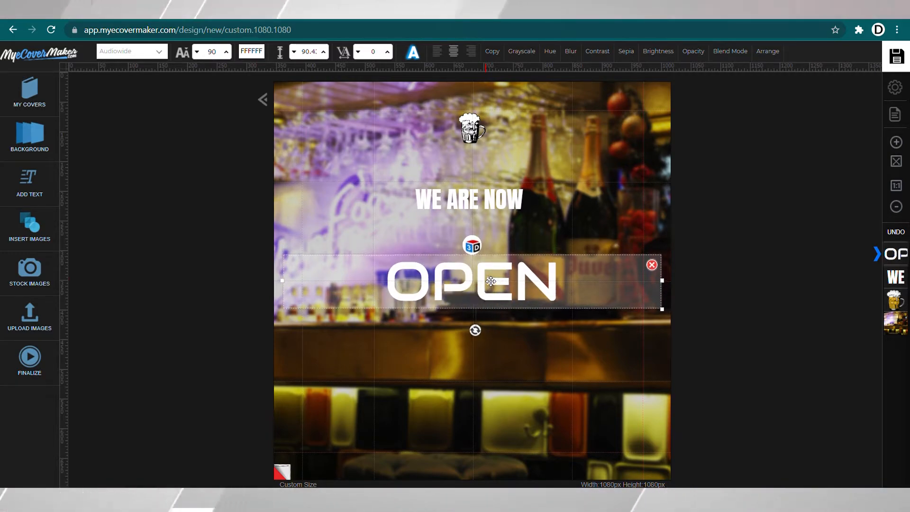
{"action": "left_click", "coordinate": [112, 229]}
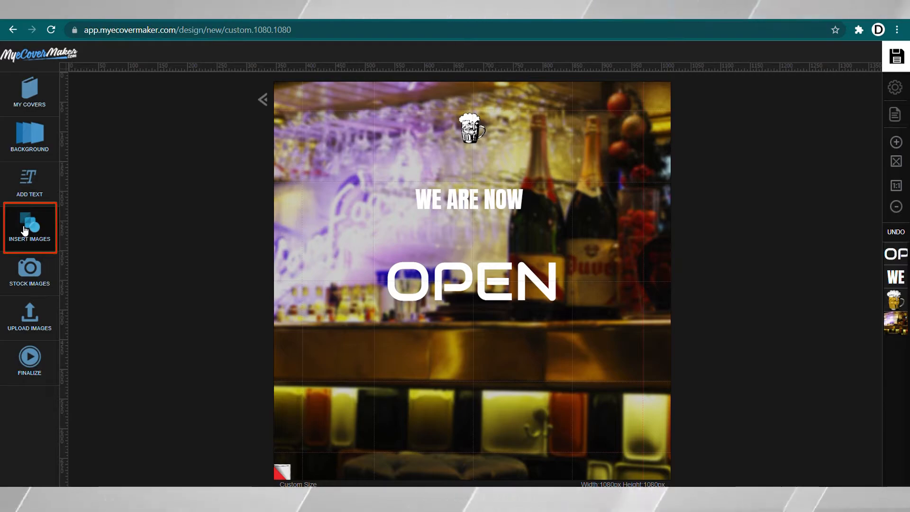
Insert the orange-red gradient rectangle from the shapes collection into the design
{"action": "left_click", "coordinate": [25, 230]}
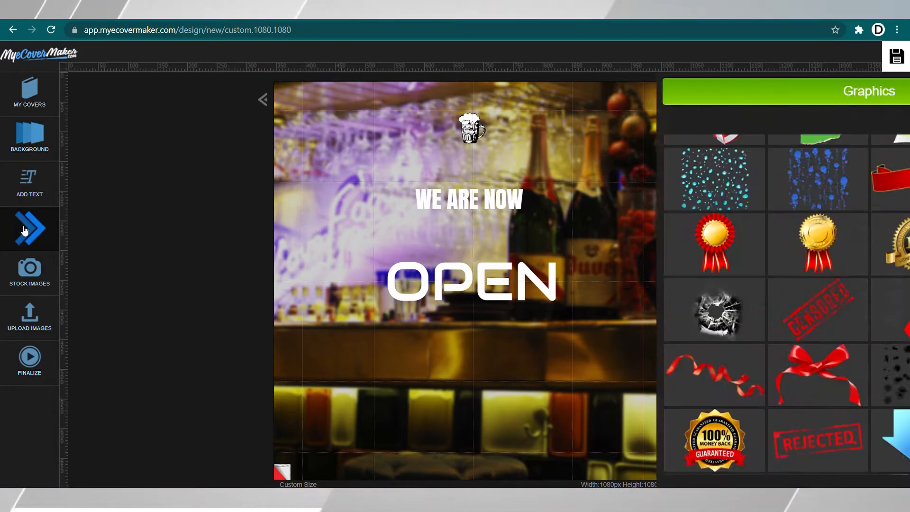
{"action": "scroll", "coordinate": [440, 119], "scroll_direction": "down", "scroll_amount": 3}
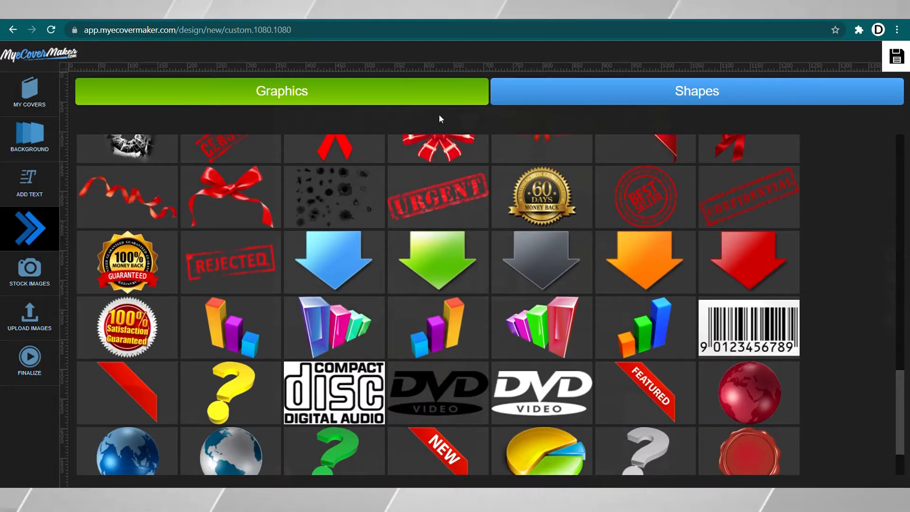
{"action": "left_click", "coordinate": [672, 97]}
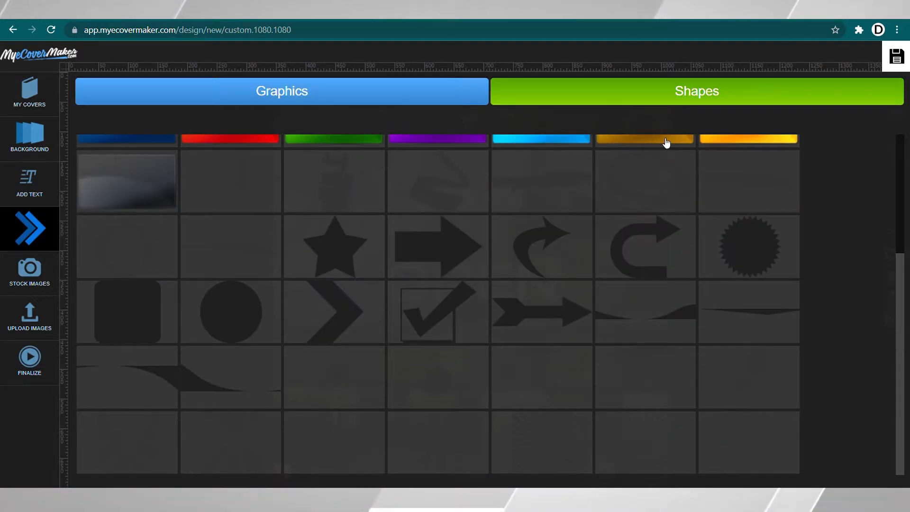
{"action": "scroll", "coordinate": [240, 336], "scroll_direction": "up", "scroll_amount": 3}
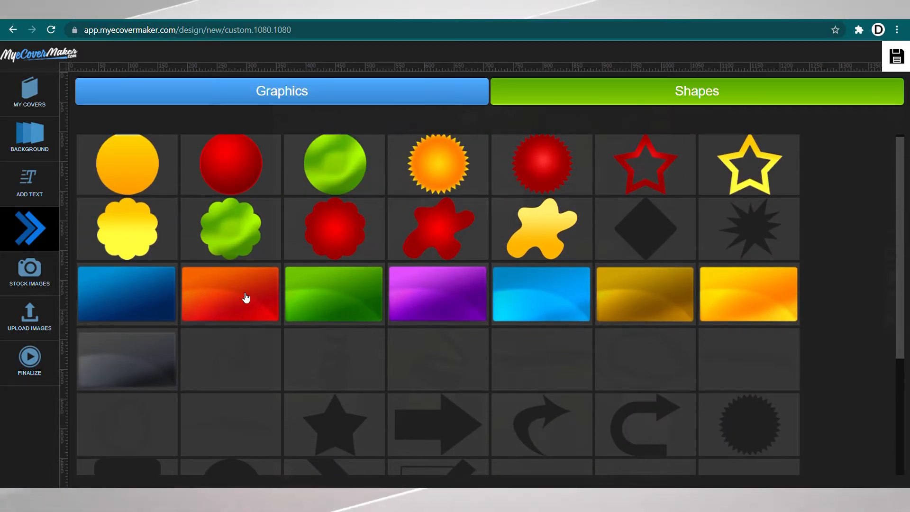
{"action": "left_click", "coordinate": [244, 295]}
Change the rectangle's gradient fill colours to CB4908 and 752A05 and apply them
{"action": "left_click", "coordinate": [419, 51]}
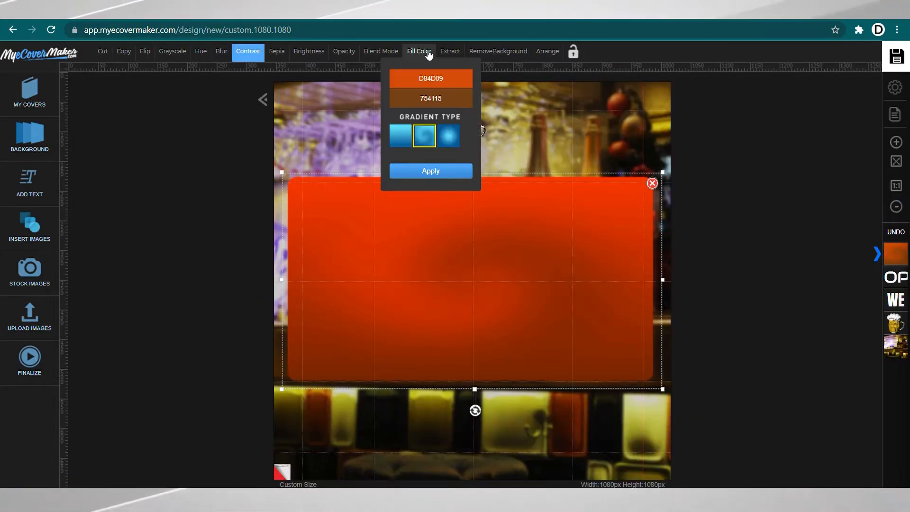
{"action": "left_click", "coordinate": [431, 79]}
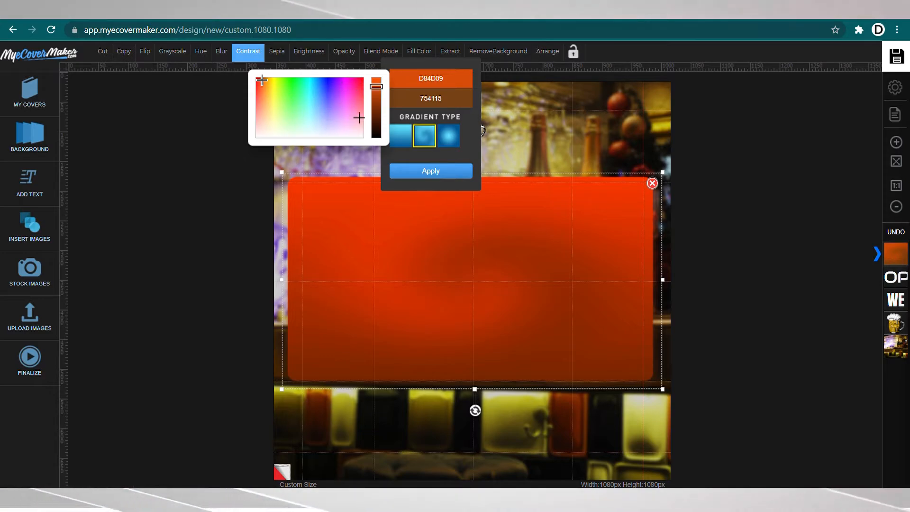
{"action": "left_click_drag", "start_coordinate": [380, 109], "coordinate": [379, 94]}
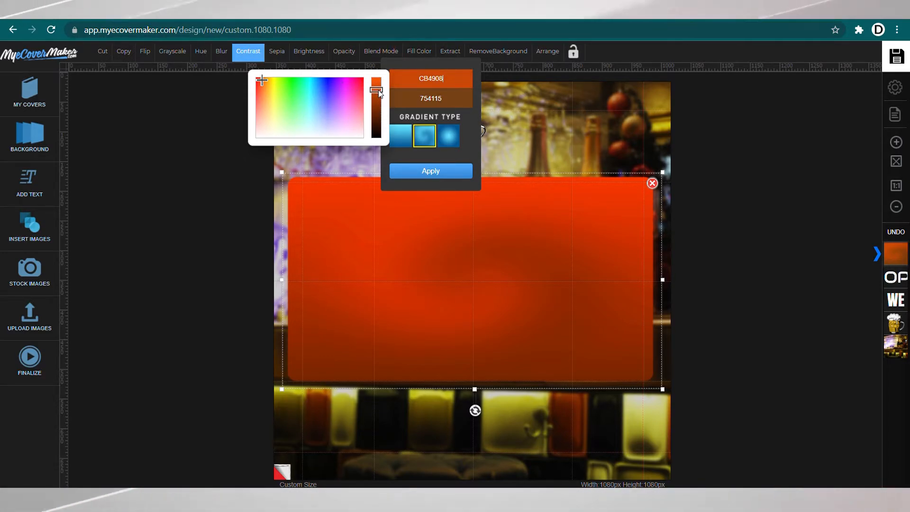
{"action": "left_click", "coordinate": [190, 168]}
{"action": "left_click", "coordinate": [379, 213]}
{"action": "left_click", "coordinate": [419, 51]}
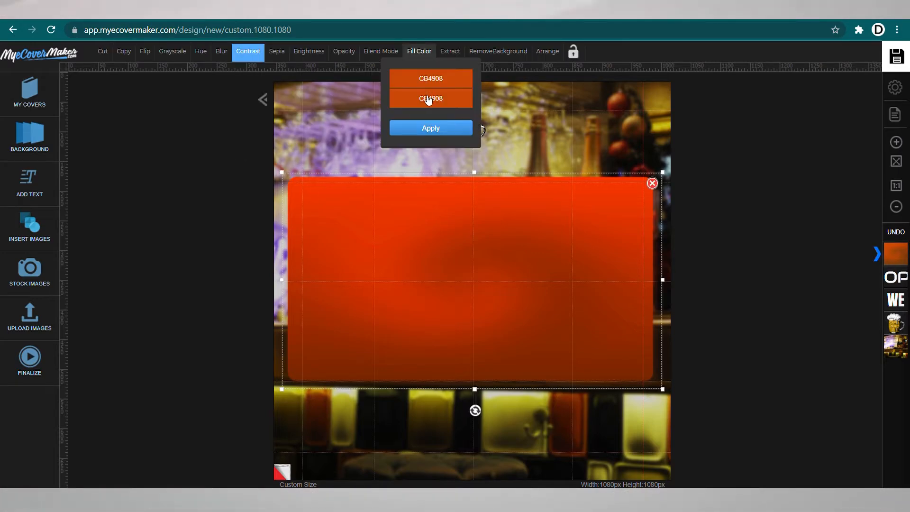
{"action": "left_click", "coordinate": [428, 98]}
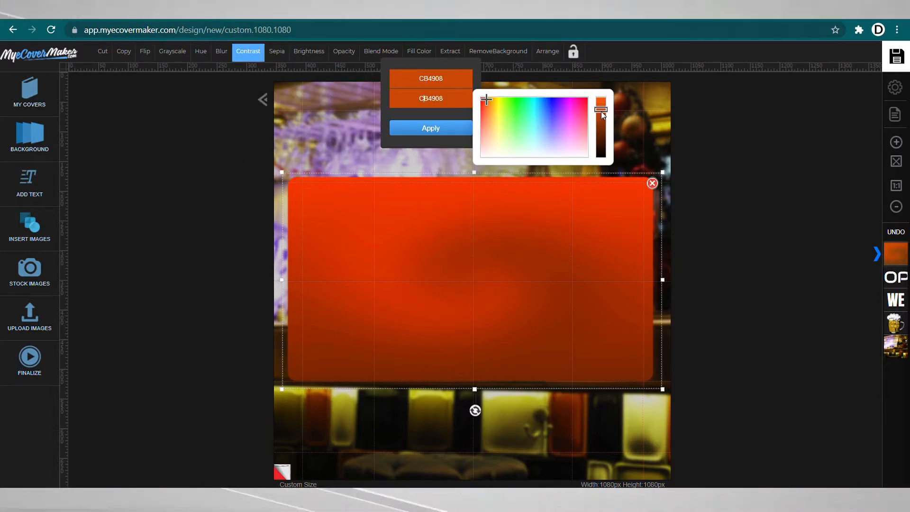
{"action": "left_click_drag", "start_coordinate": [602, 111], "coordinate": [601, 130]}
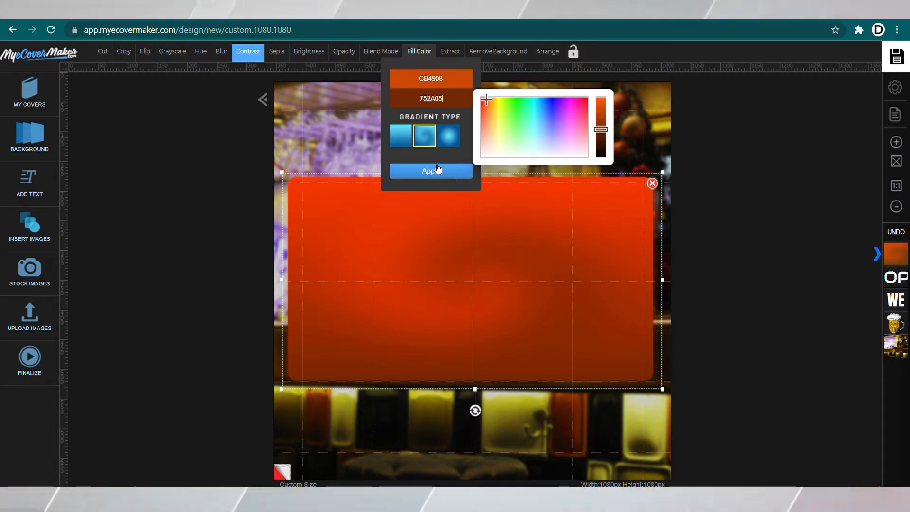
{"action": "left_click", "coordinate": [435, 170]}
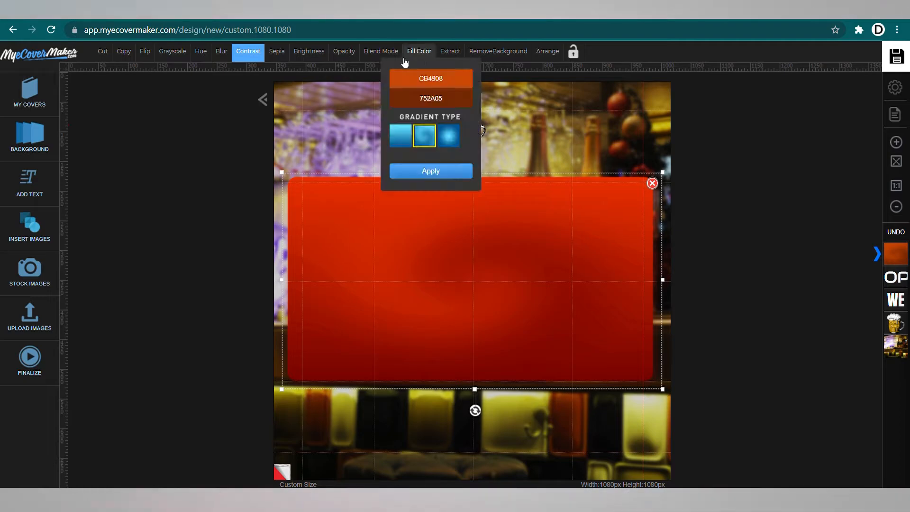
Lower the rectangle's contrast until its fill becomes a muted dark orange
{"action": "mouse_move", "coordinate": [242, 56]}
{"action": "left_click", "coordinate": [300, 73]}
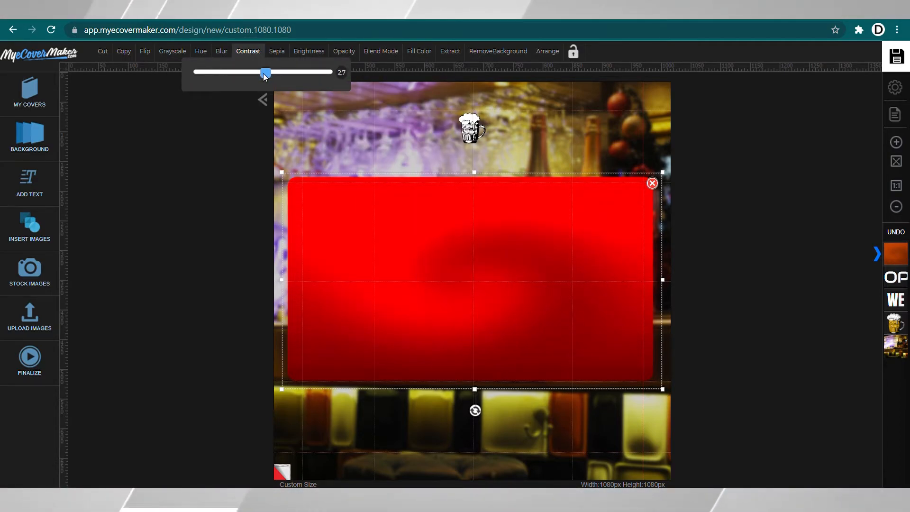
{"action": "left_click_drag", "start_coordinate": [264, 76], "coordinate": [216, 74]}
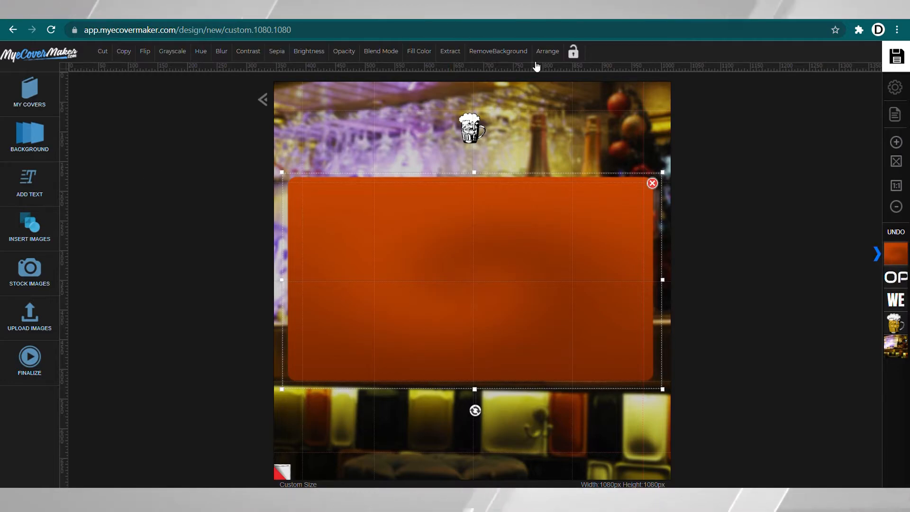
Send the orange rectangle behind the "OPEN" text and shrink it to about 562 x 169 px to frame the word
{"action": "mouse_move", "coordinate": [549, 56]}
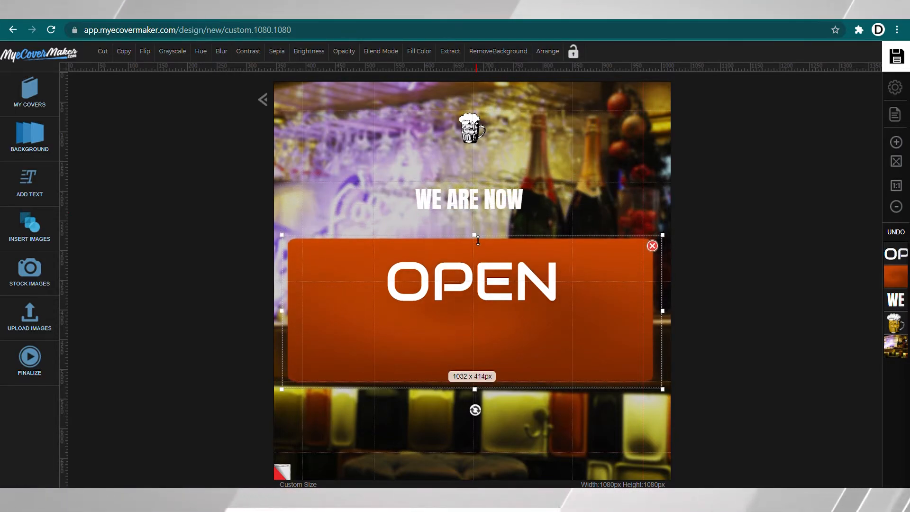
{"action": "left_click_drag", "start_coordinate": [477, 233], "coordinate": [477, 248]}
{"action": "left_click_drag", "start_coordinate": [475, 390], "coordinate": [476, 319]}
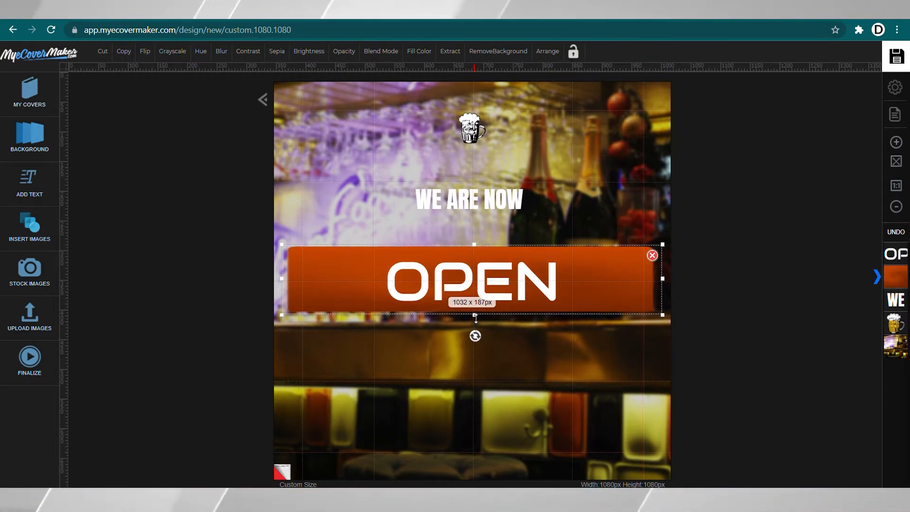
{"action": "left_click_drag", "start_coordinate": [663, 278], "coordinate": [575, 278]}
{"action": "left_click_drag", "start_coordinate": [282, 278], "coordinate": [375, 278]}
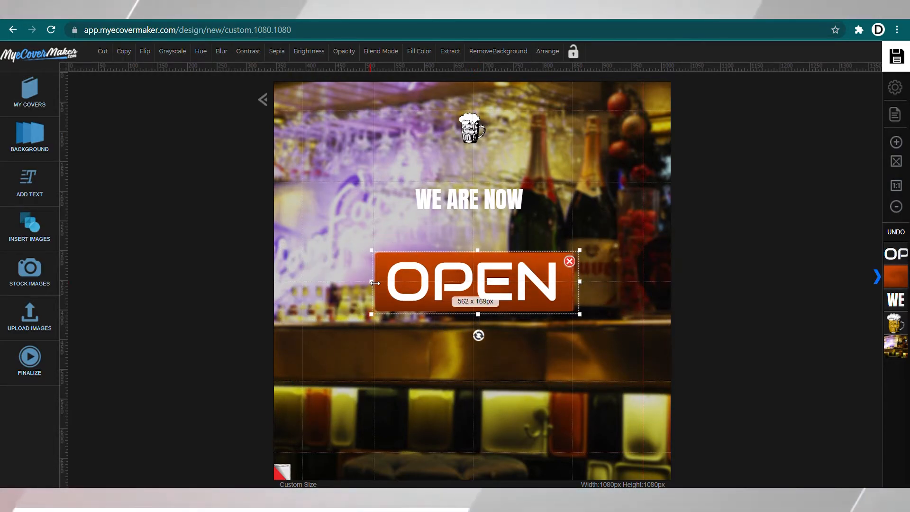
Move the "WE ARE NOW" heading down to sit just above the orange rectangle
{"action": "left_click", "coordinate": [475, 205]}
{"action": "left_click_drag", "start_coordinate": [475, 206], "coordinate": [475, 242]}
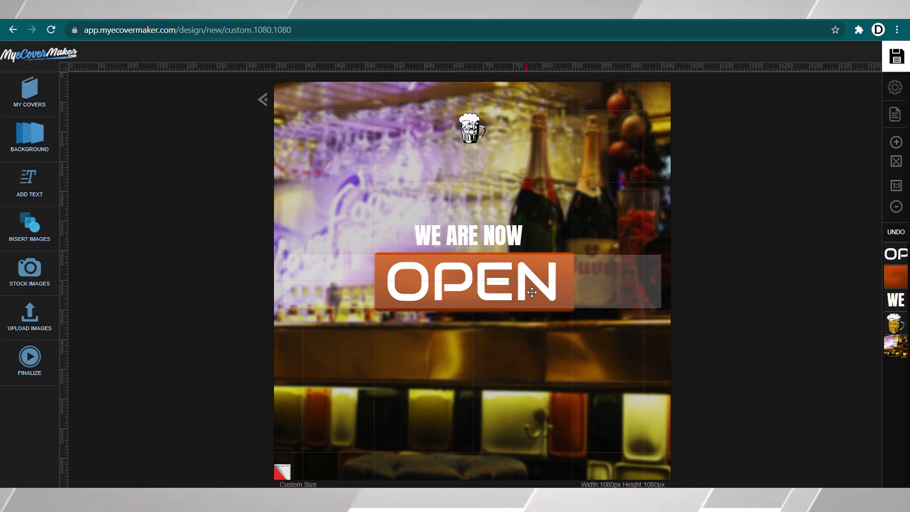
Apply the preset black text shadow with offset X -2, offset Y -10 and opacity 9 to the "OPEN" heading
{"action": "left_click", "coordinate": [532, 292]}
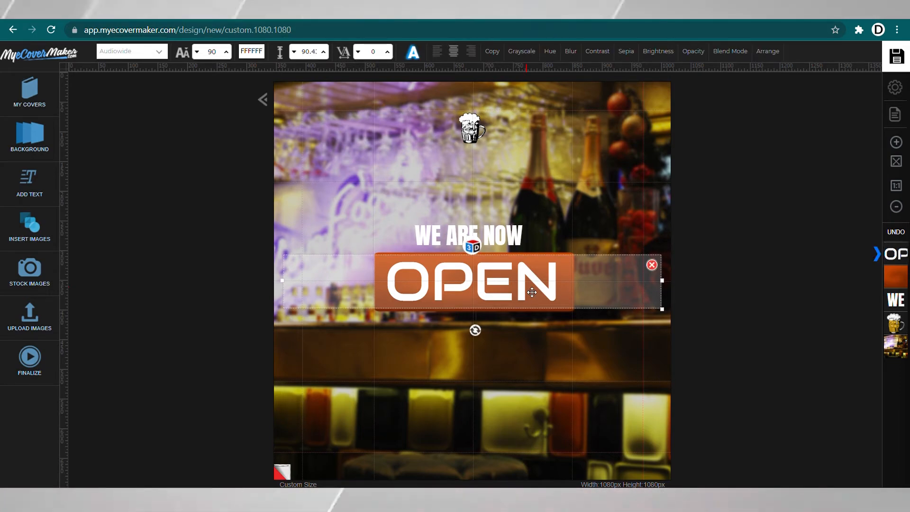
{"action": "left_click", "coordinate": [413, 53]}
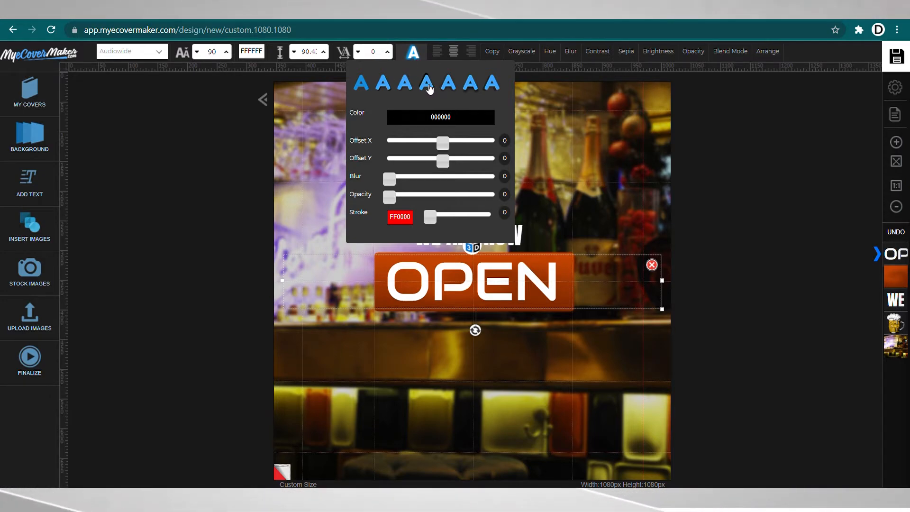
{"action": "left_click", "coordinate": [429, 86]}
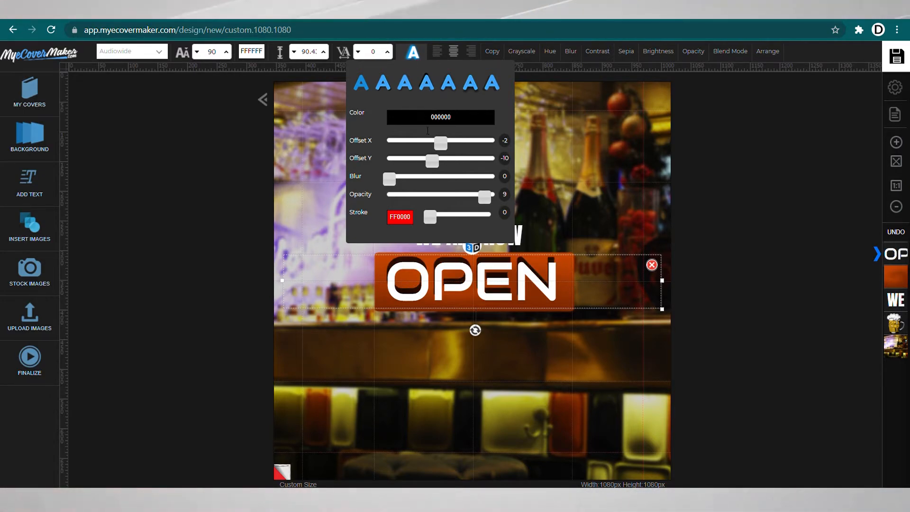
Change the "OPEN" text shadow to offset X -8, offset Y 9 and blur 9, and nudge the word up slightly
{"action": "mouse_move", "coordinate": [452, 144]}
{"action": "left_mouse_down"}
{"action": "mouse_move", "coordinate": [469, 143]}
{"action": "mouse_move", "coordinate": [404, 144]}
{"action": "mouse_move", "coordinate": [414, 144]}
{"action": "left_mouse_up"}
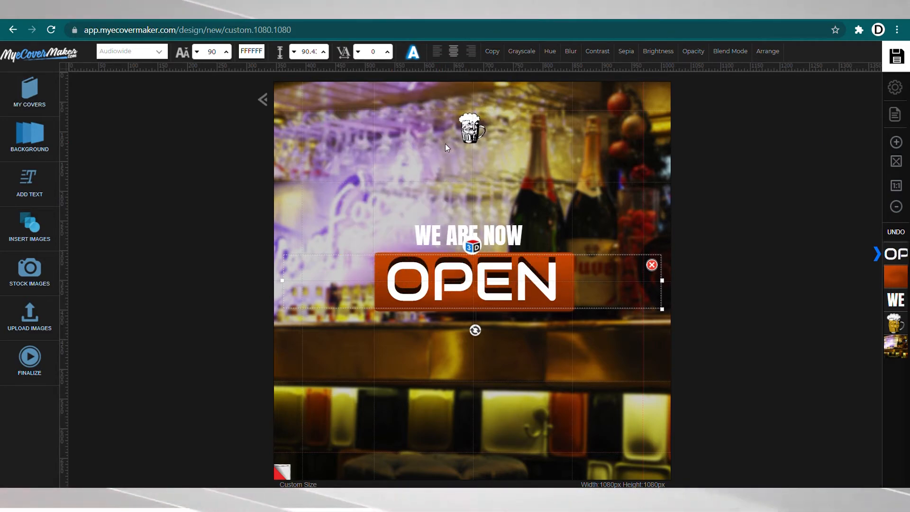
{"action": "left_click", "coordinate": [413, 51]}
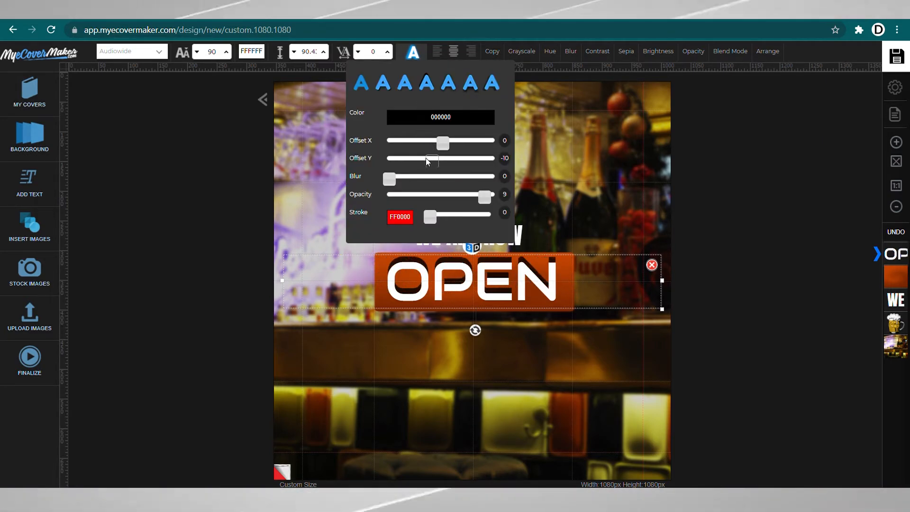
{"action": "left_click_drag", "start_coordinate": [429, 161], "coordinate": [400, 161]}
{"action": "left_click_drag", "start_coordinate": [476, 169], "coordinate": [455, 179]}
{"action": "left_click_drag", "start_coordinate": [448, 146], "coordinate": [439, 146]}
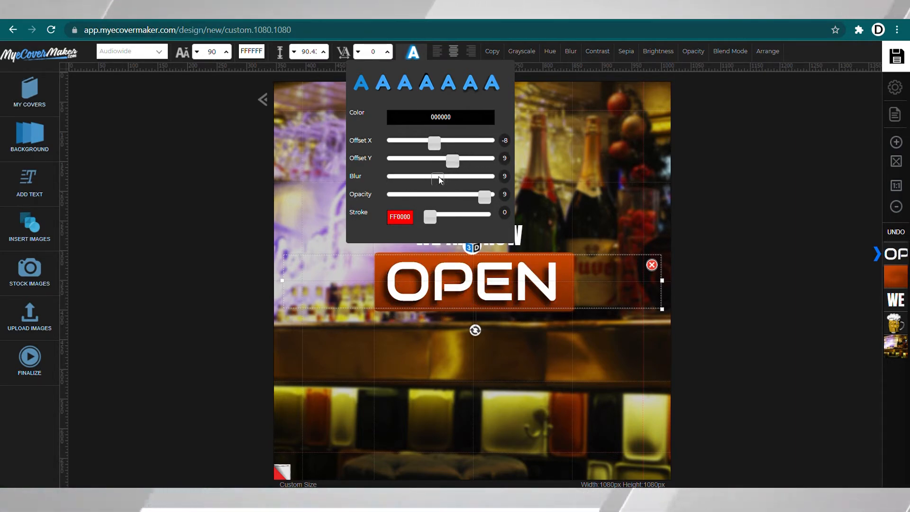
{"action": "left_click_drag", "start_coordinate": [467, 291], "coordinate": [467, 288]}
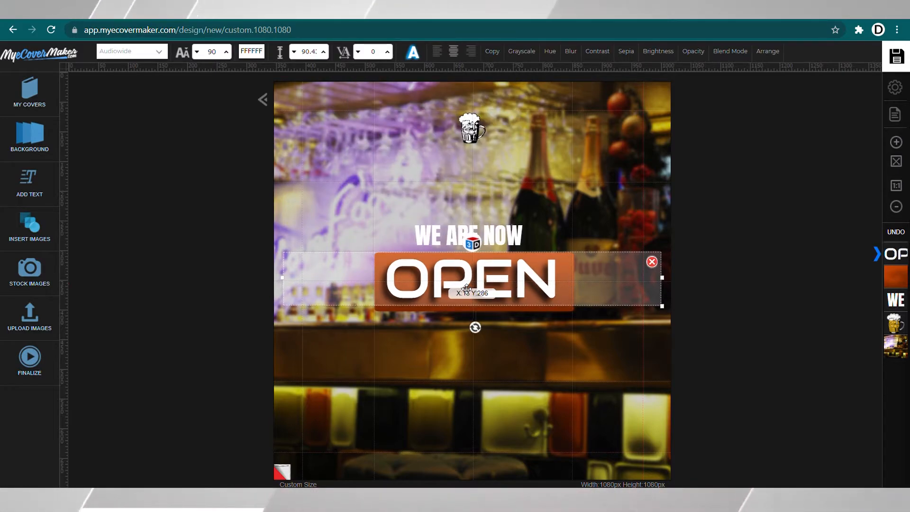
{"action": "left_click", "coordinate": [786, 207]}
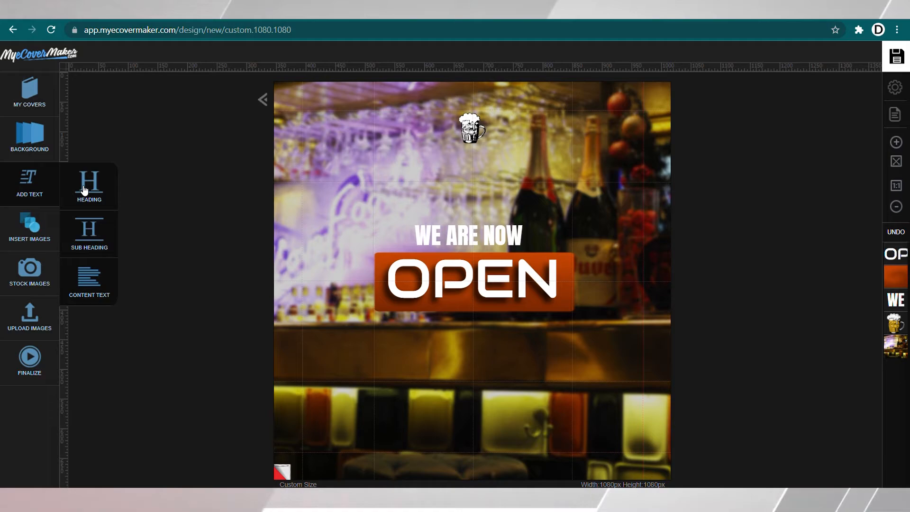
Add a white Anton subheading "MONDAY TO SATURDAY", shrink it and place it centred just below the orange rectangle
{"action": "left_click", "coordinate": [90, 241]}
{"action": "key", "text": "ctrl+a"}
{"action": "type", "text": "MONDAY TO SATURDAY"}
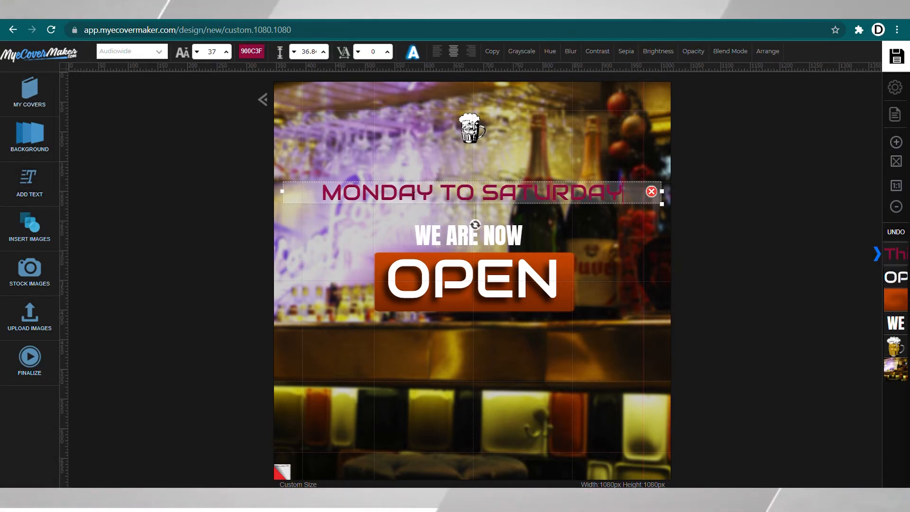
{"action": "left_click", "coordinate": [428, 207]}
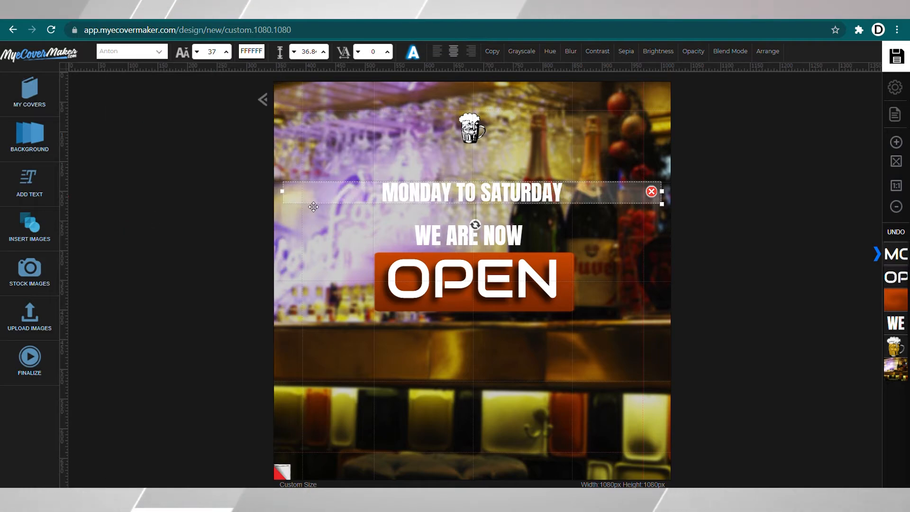
{"action": "left_click_drag", "start_coordinate": [405, 190], "coordinate": [480, 327]}
{"action": "left_click", "coordinate": [794, 225]}
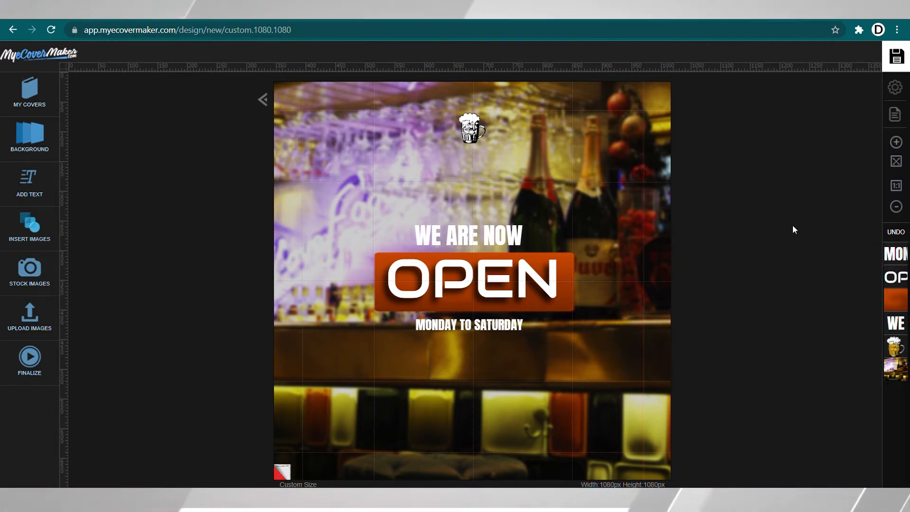
Enlarge the "WE ARE NOW" heading and recentre it above the orange rectangle
{"action": "left_click", "coordinate": [531, 240]}
{"action": "left_click_drag", "start_coordinate": [553, 249], "coordinate": [596, 257]}
{"action": "left_click_drag", "start_coordinate": [492, 240], "coordinate": [471, 236]}
{"action": "left_click", "coordinate": [725, 216]}
Add a new subheading reading "01:00PM - 09:00PM"
{"action": "left_click", "coordinate": [40, 185]}
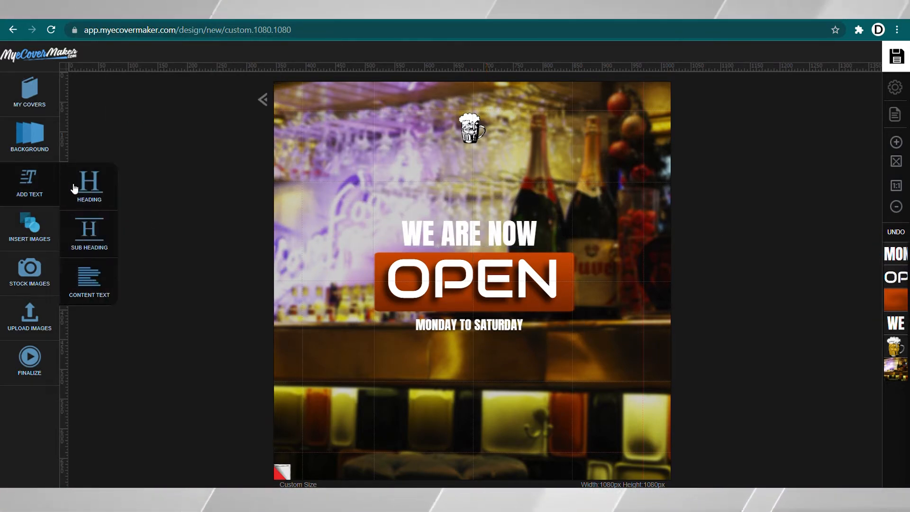
{"action": "left_click", "coordinate": [89, 237]}
{"action": "left_click_drag", "start_coordinate": [476, 269], "coordinate": [477, 193]}
{"action": "left_click", "coordinate": [477, 194]}
{"action": "key", "text": "ctrl+a"}
{"action": "type", "text": "01:00PM - "}
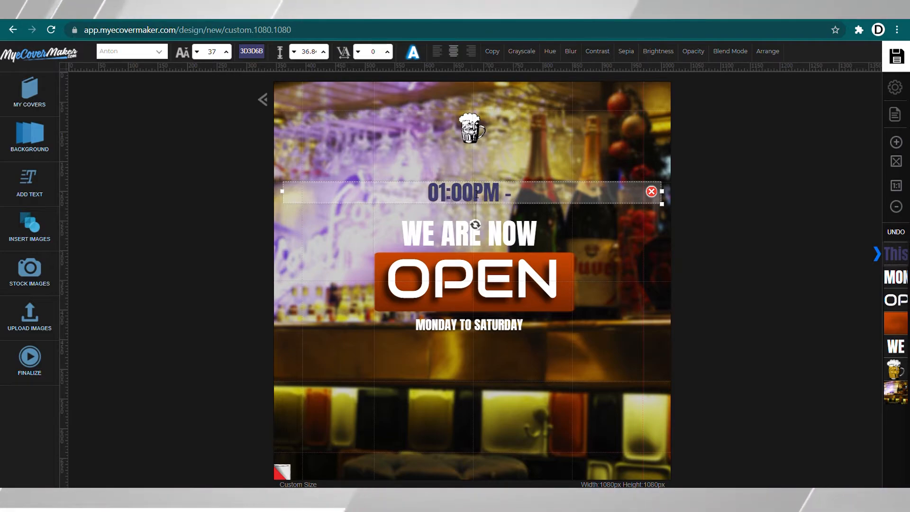
{"action": "type", "text": "09:00PM"}
Color the opening hours text white and set its font to Cutive Mono
{"action": "left_click", "coordinate": [252, 51]}
{"action": "left_click", "coordinate": [366, 67]}
{"action": "left_click", "coordinate": [298, 126]}
{"action": "left_click", "coordinate": [133, 52]}
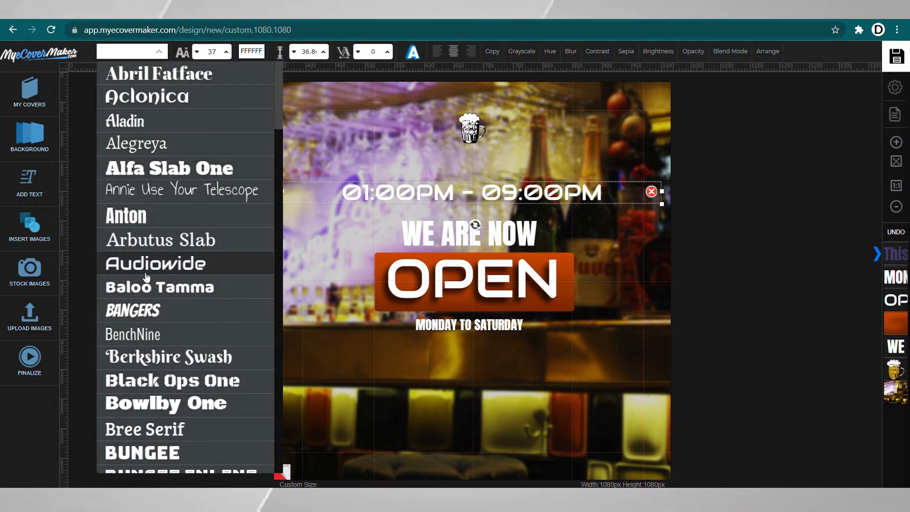
{"action": "scroll", "coordinate": [142, 355], "scroll_direction": "down", "scroll_amount": 5}
{"action": "left_click", "coordinate": [142, 297]}
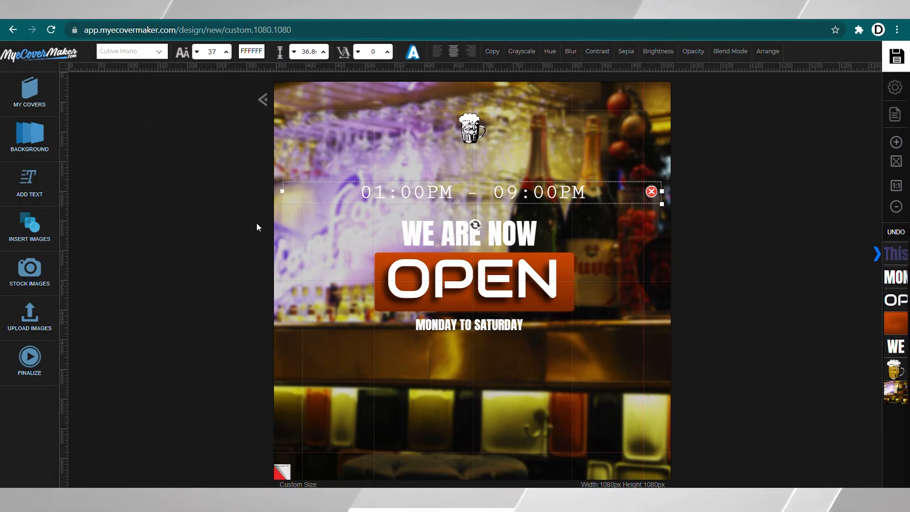
Shrink the opening hours text to size 27 and place it directly beneath "MONDAY TO SATURDAY"
{"action": "left_click_drag", "start_coordinate": [448, 199], "coordinate": [410, 197]}
{"action": "left_click_drag", "start_coordinate": [661, 204], "coordinate": [586, 197]}
{"action": "left_click_drag", "start_coordinate": [483, 190], "coordinate": [455, 339]}
{"action": "left_click_drag", "start_coordinate": [554, 345], "coordinate": [498, 341]}
{"action": "left_click_drag", "start_coordinate": [430, 341], "coordinate": [430, 347]}
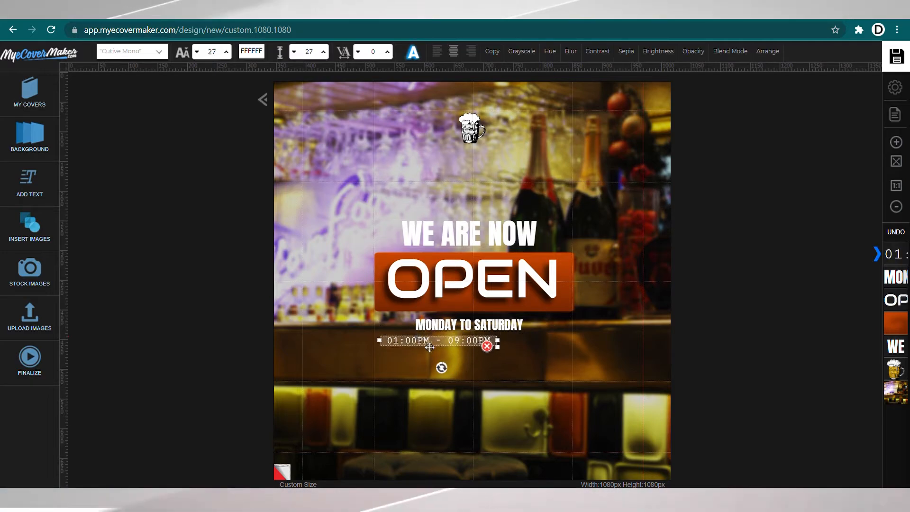
Add a subheading reading "FOR RESERVATIONS, CALL:" followed by the contact phone number
{"action": "left_click", "coordinate": [29, 182]}
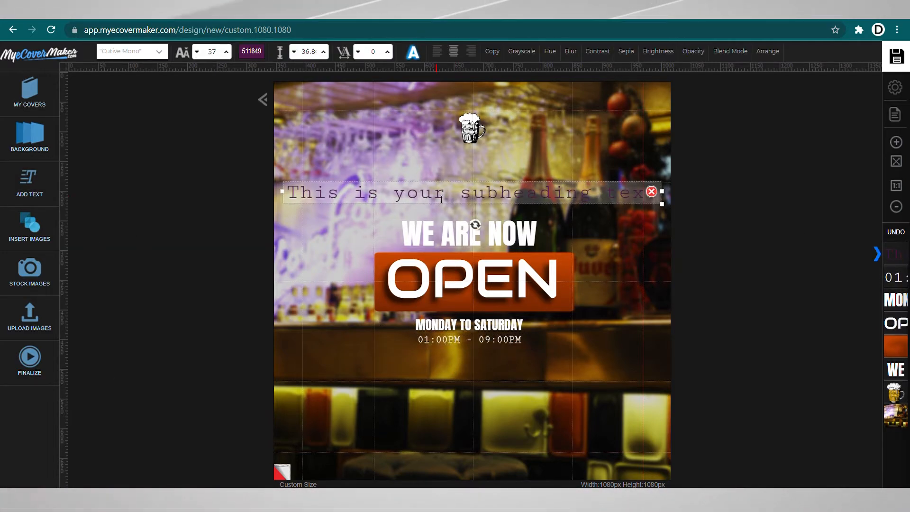
{"action": "triple_click", "coordinate": [441, 192]}
{"action": "type", "text": "FOR RESERVATIONS, CALL: 019"}
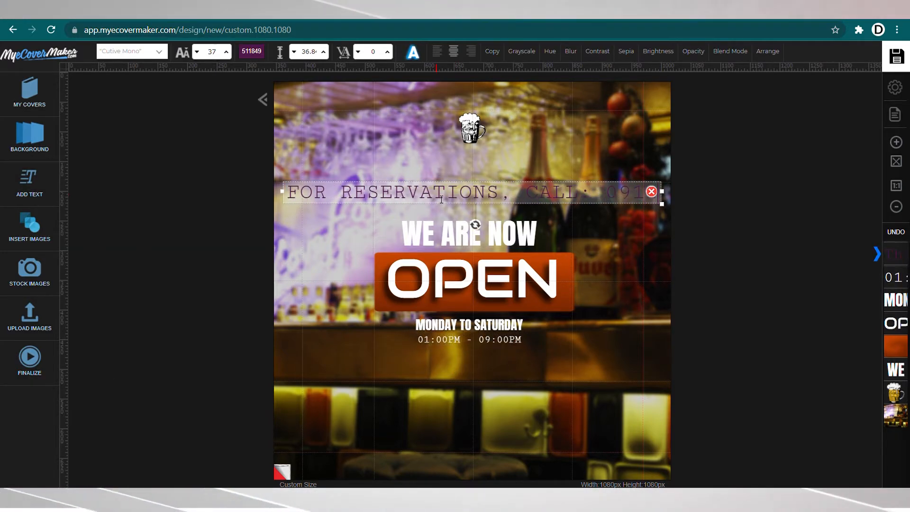
{"action": "type", "text": "3"}
Style the reservations line in white Anton, shrink it to size 19.8 and place it below the opening hours
{"action": "left_click", "coordinate": [132, 51]}
{"action": "scroll", "coordinate": [163, 218], "scroll_direction": "up", "scroll_amount": 5}
{"action": "left_click", "coordinate": [156, 200]}
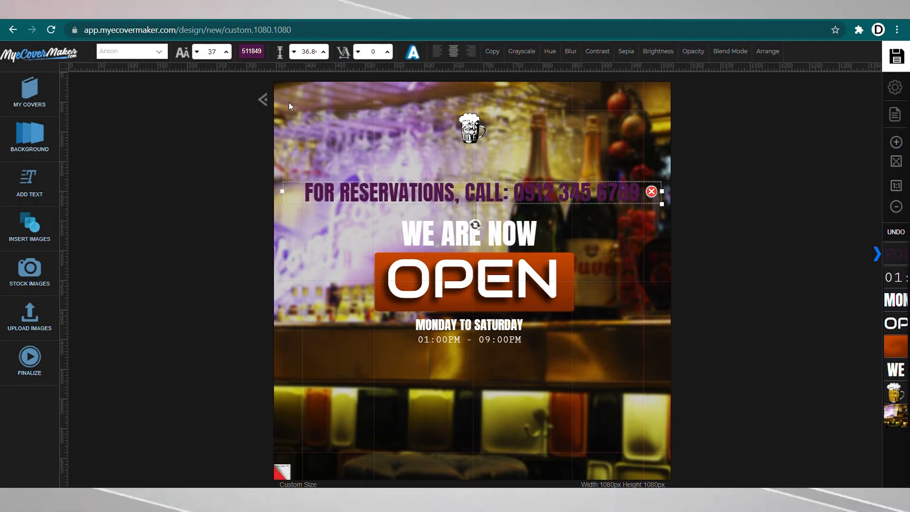
{"action": "left_click", "coordinate": [251, 51]}
{"action": "left_click", "coordinate": [297, 126]}
{"action": "left_click_drag", "start_coordinate": [662, 204], "coordinate": [470, 172]}
{"action": "left_click_drag", "start_coordinate": [397, 192], "coordinate": [492, 387]}
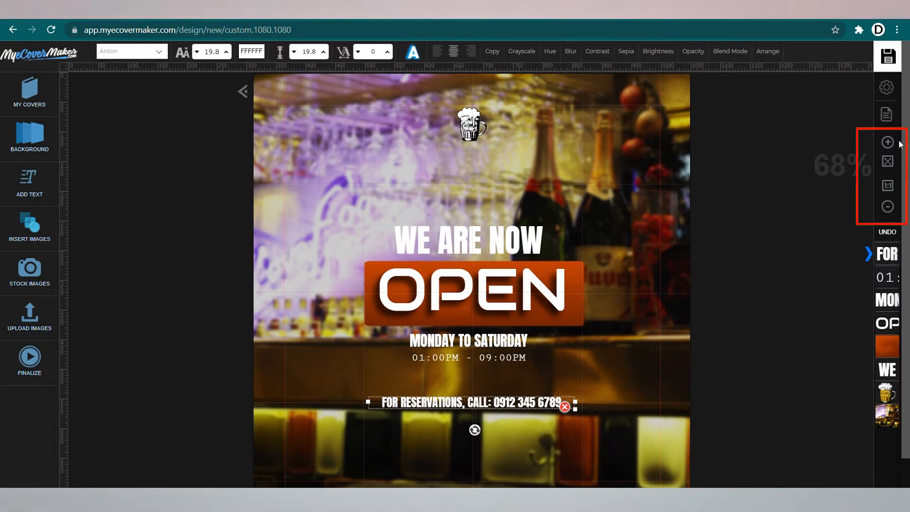
Enlarge the reservations line slightly and recentre it below the opening hours
{"action": "left_click", "coordinate": [896, 142]}
{"action": "left_click_drag", "start_coordinate": [909, 141], "coordinate": [908, 209]}
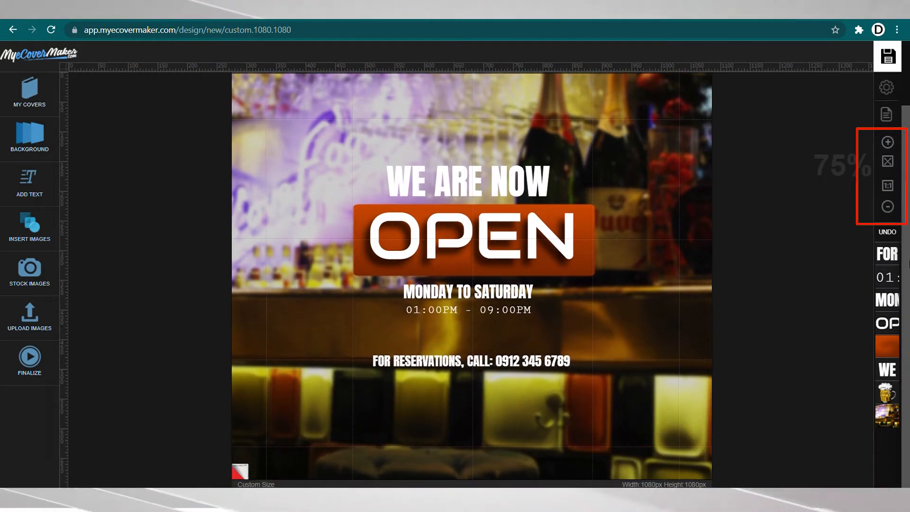
{"action": "left_click", "coordinate": [538, 362]}
{"action": "left_click_drag", "start_coordinate": [585, 368], "coordinate": [607, 378]}
{"action": "left_click_drag", "start_coordinate": [537, 366], "coordinate": [525, 365]}
{"action": "left_click", "coordinate": [769, 256]}
{"action": "left_click", "coordinate": [888, 205]}
{"action": "left_click", "coordinate": [889, 205]}
{"action": "left_click", "coordinate": [888, 204]}
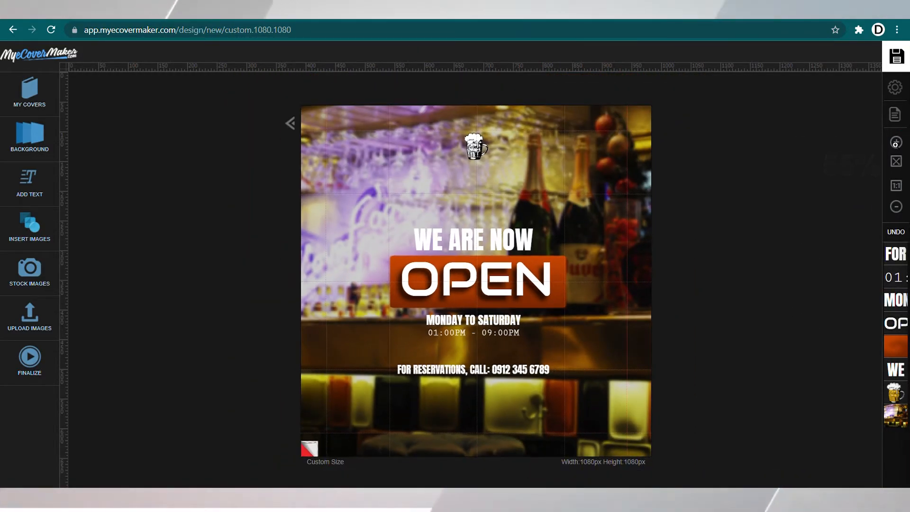
{"action": "left_click", "coordinate": [891, 142]}
{"action": "left_click", "coordinate": [891, 142]}
{"action": "left_click", "coordinate": [891, 142]}
{"action": "left_click_drag", "start_coordinate": [907, 157], "coordinate": [907, 219]}
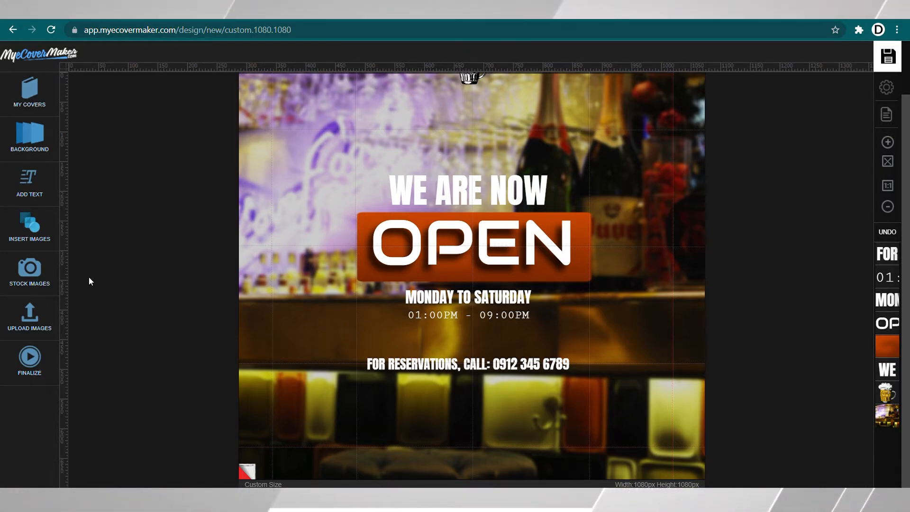
Insert the first burger photo from a stock image search for "BURGER" and remove its background
{"action": "left_click", "coordinate": [40, 276]}
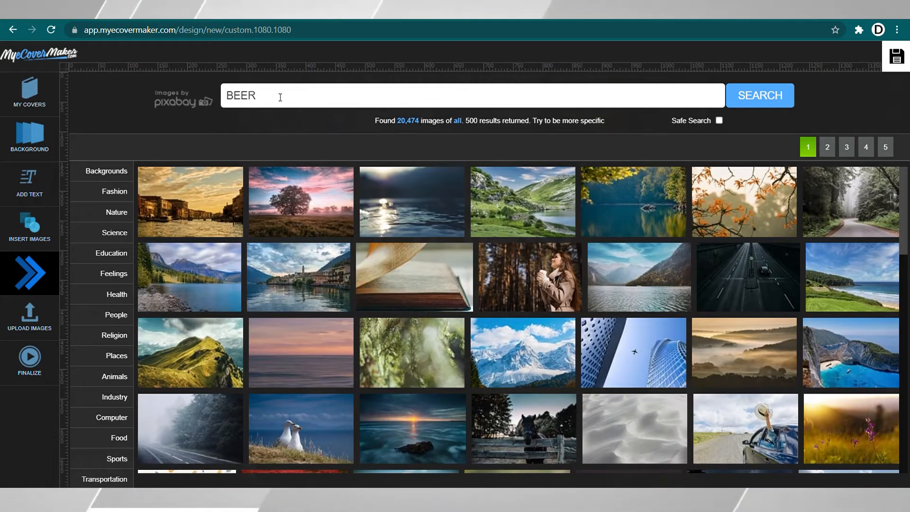
{"action": "left_click_drag", "start_coordinate": [280, 97], "coordinate": [179, 93]}
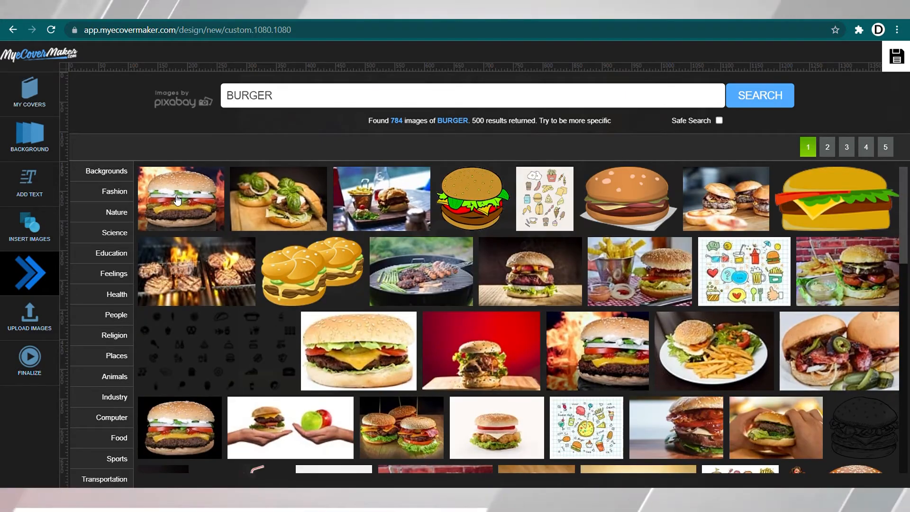
{"action": "left_click", "coordinate": [175, 195]}
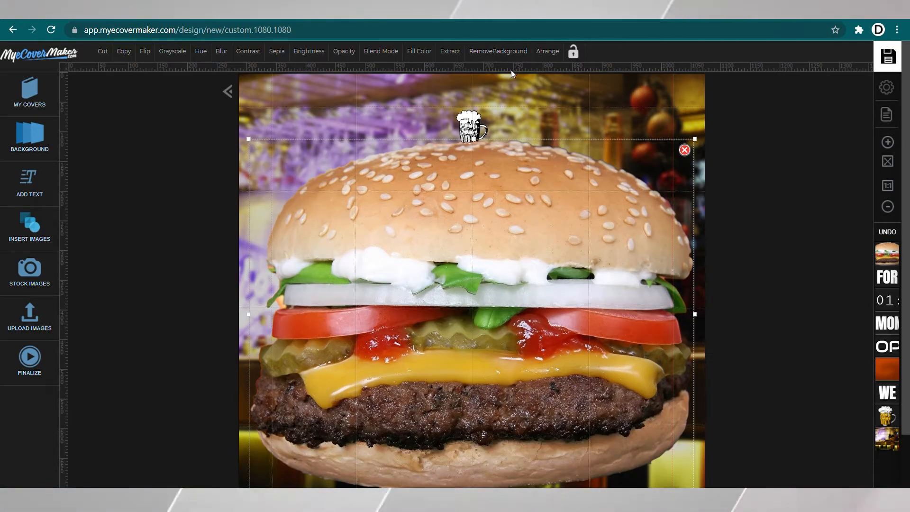
Shrink the burger image to a small cut-out and place it at the canvas's lower edge, just left of centre
{"action": "left_click_drag", "start_coordinate": [909, 162], "coordinate": [909, 257]}
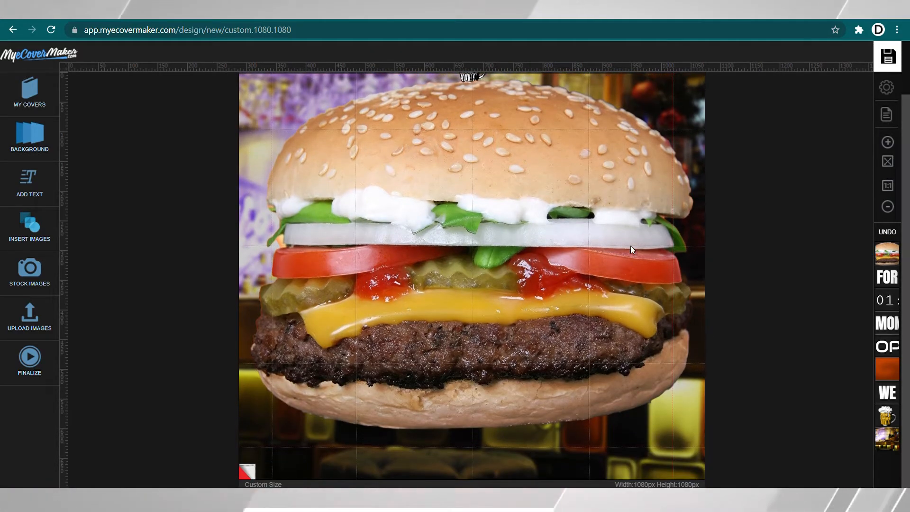
{"action": "left_click", "coordinate": [465, 225]}
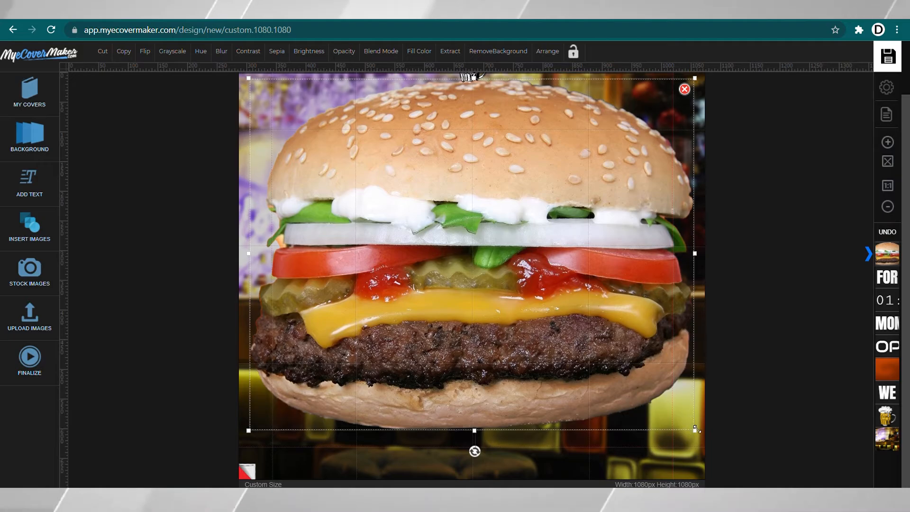
{"action": "left_click_drag", "start_coordinate": [697, 433], "coordinate": [293, 129]}
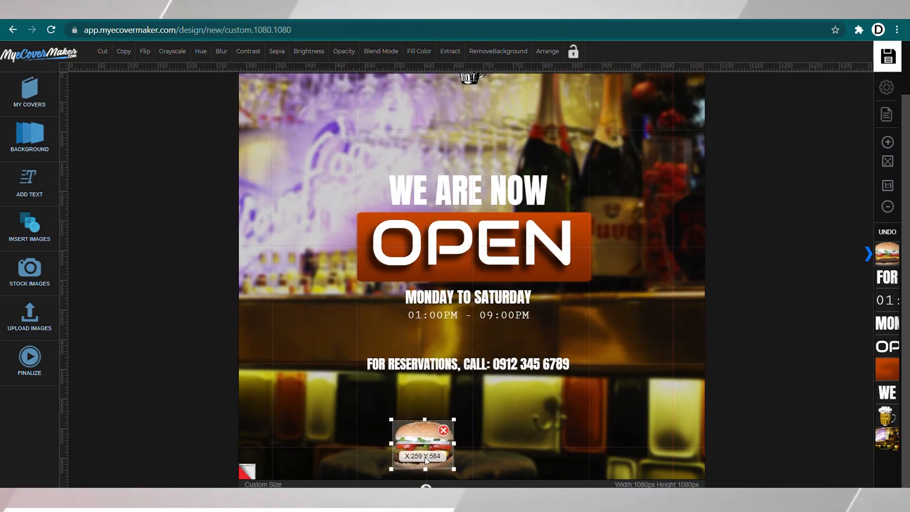
{"action": "left_click_drag", "start_coordinate": [426, 459], "coordinate": [433, 473]}
{"action": "left_click", "coordinate": [811, 317]}
Increase the contrast of the burger image slightly
{"action": "left_click", "coordinate": [888, 142]}
{"action": "left_click", "coordinate": [888, 186]}
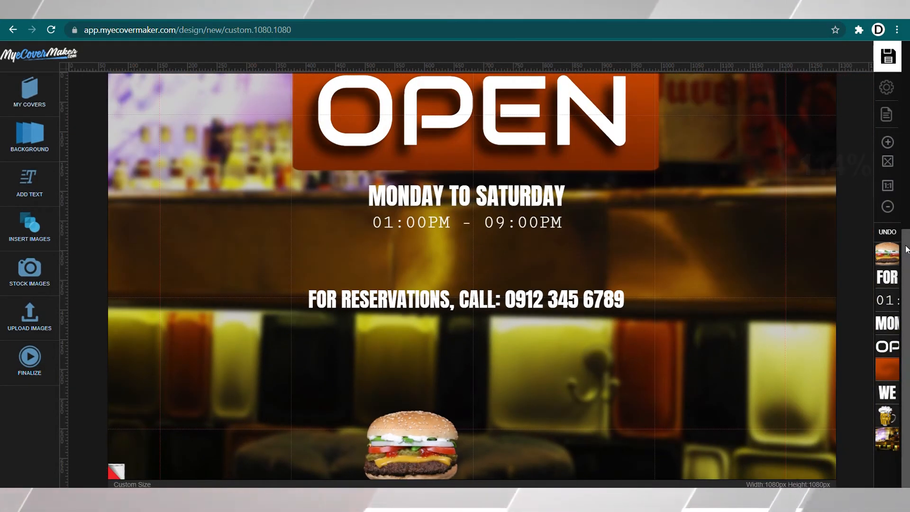
{"action": "left_click", "coordinate": [414, 444]}
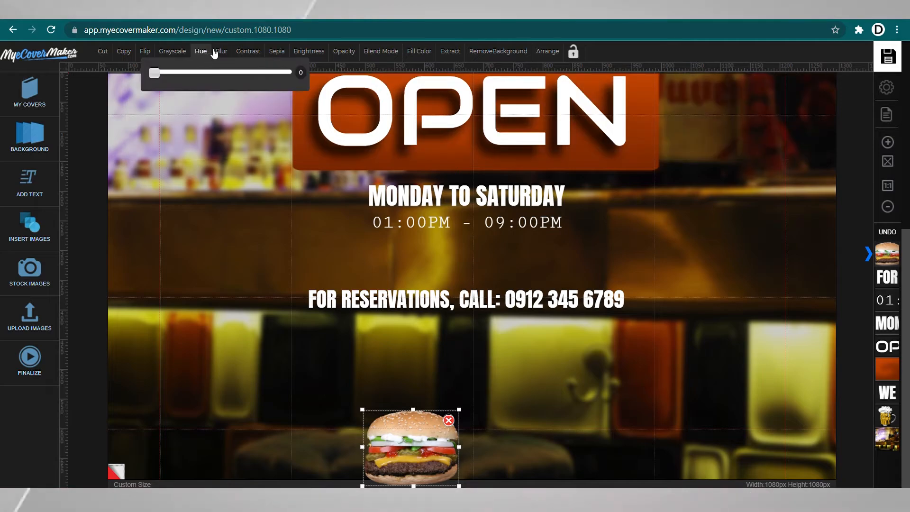
{"action": "mouse_move", "coordinate": [238, 62]}
{"action": "left_click_drag", "start_coordinate": [215, 71], "coordinate": [229, 75]}
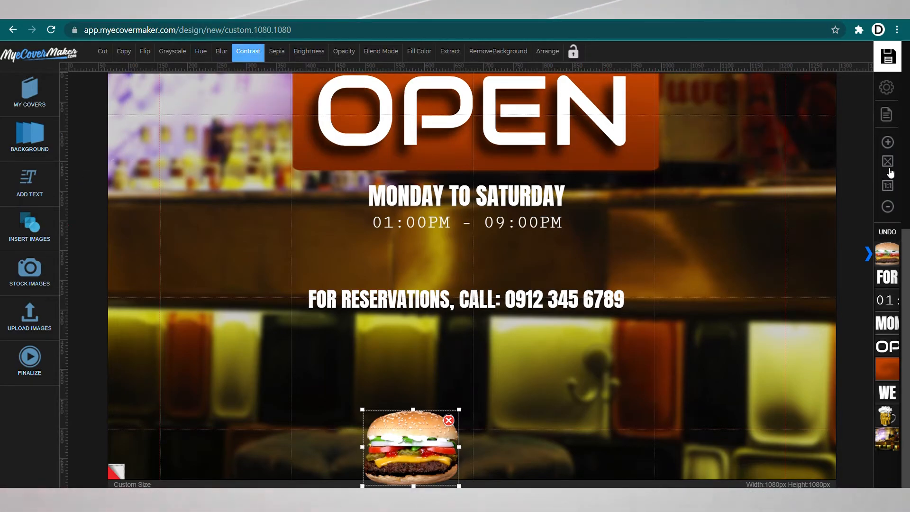
Insert a cut-out stock image of a beer glass, shrink it and place it immediately right of the burger
{"action": "left_click", "coordinate": [894, 213]}
{"action": "left_click", "coordinate": [32, 282]}
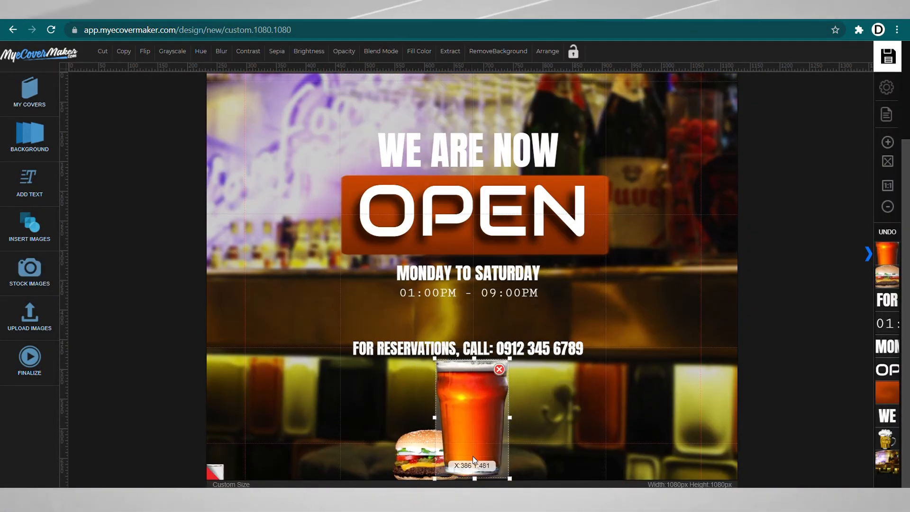
{"action": "left_click_drag", "start_coordinate": [473, 456], "coordinate": [487, 443]}
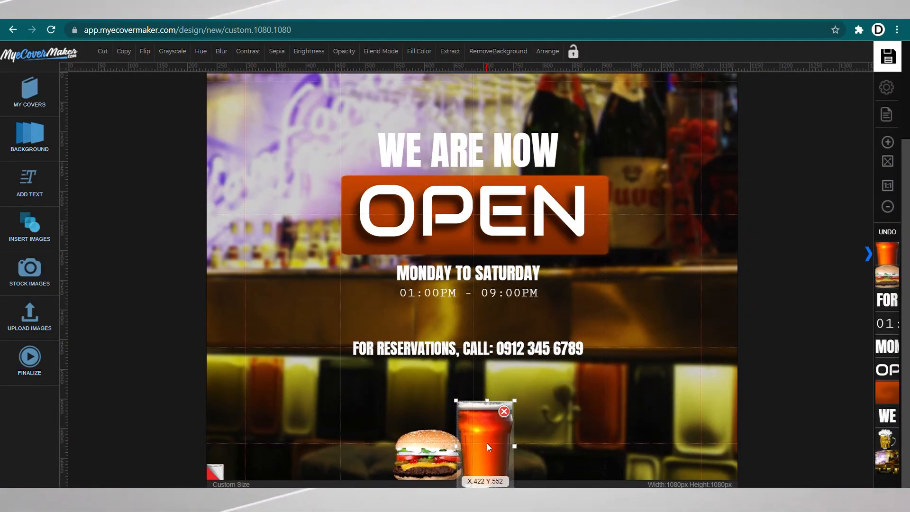
{"action": "left_click", "coordinate": [790, 323]}
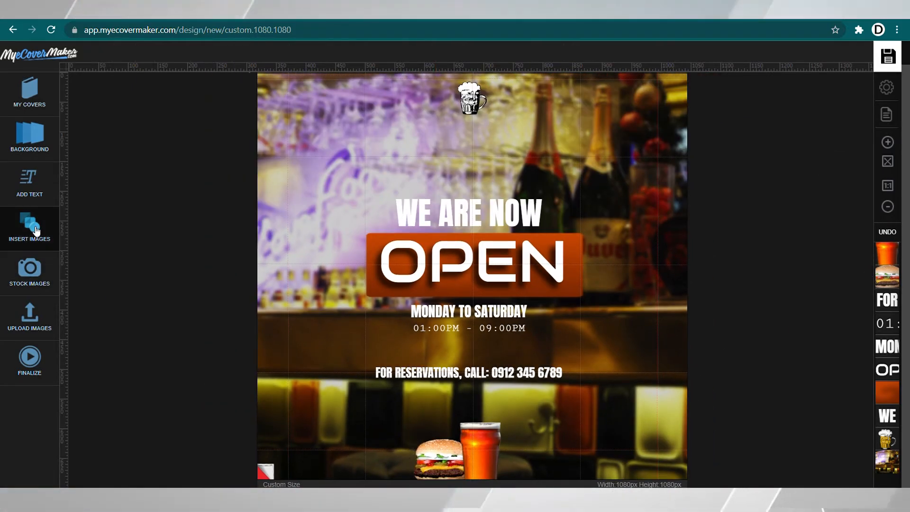
Add a cut-out stock image of a dark oval plate of food right of the beer glass, and send the glass behind the burger
{"action": "left_click", "coordinate": [29, 273]}
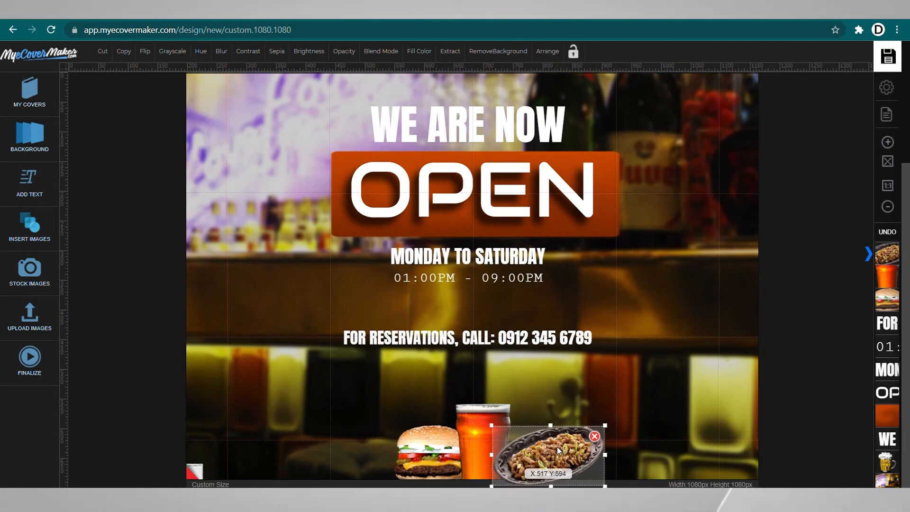
{"action": "left_click", "coordinate": [486, 419]}
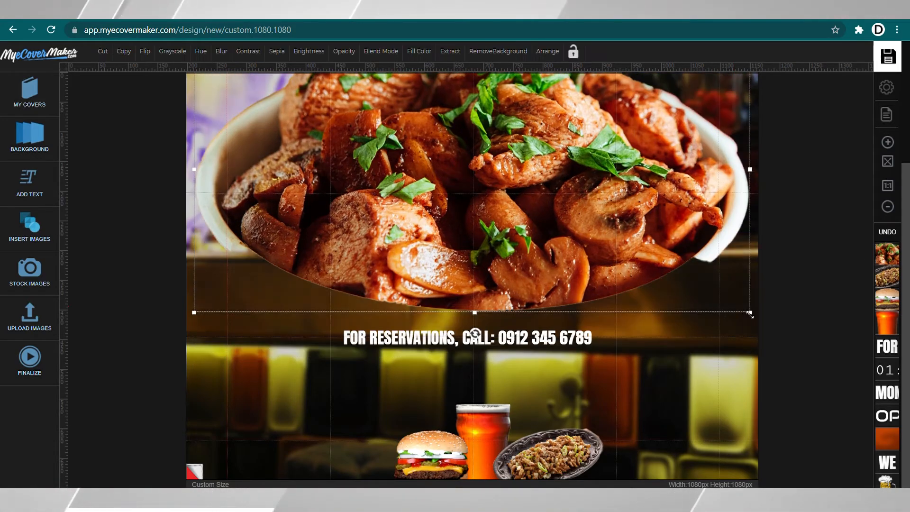
Shrink the cut-out meat and mushroom dish, place it left of the burger and send it back two layers behind the burger
{"action": "left_click_drag", "start_coordinate": [750, 313], "coordinate": [397, 131]}
{"action": "left_click_drag", "start_coordinate": [304, 94], "coordinate": [367, 343]}
{"action": "left_click_drag", "start_coordinate": [461, 377], "coordinate": [387, 340]}
{"action": "left_click_drag", "start_coordinate": [310, 301], "coordinate": [367, 455]}
{"action": "left_click", "coordinate": [548, 52]}
{"action": "left_click", "coordinate": [541, 109]}
{"action": "left_click", "coordinate": [541, 108]}
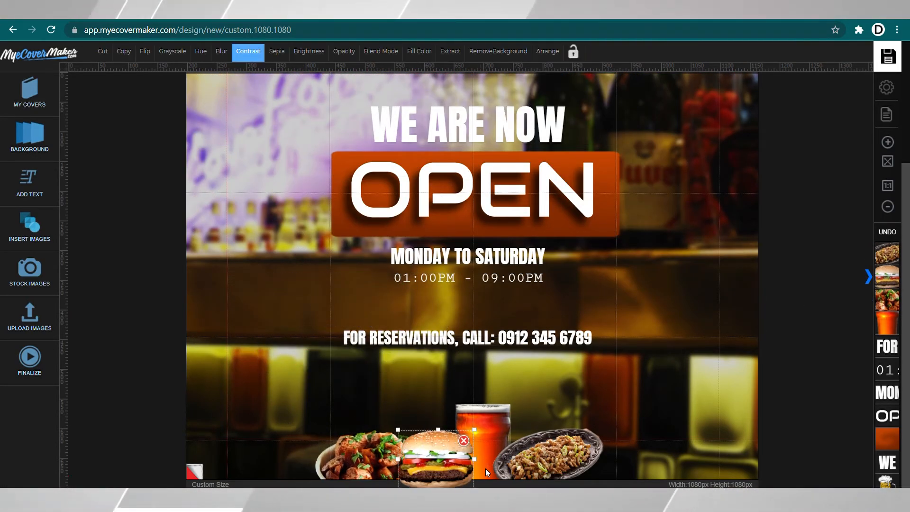
Increase the contrast of the oval plate image and of the meat and mushroom dish image
{"action": "left_click", "coordinate": [135, 177]}
{"action": "left_click", "coordinate": [548, 458]}
{"action": "left_click", "coordinate": [248, 51]}
{"action": "left_click_drag", "start_coordinate": [195, 72], "coordinate": [220, 72]}
{"action": "left_click", "coordinate": [358, 457]}
{"action": "left_click", "coordinate": [248, 51]}
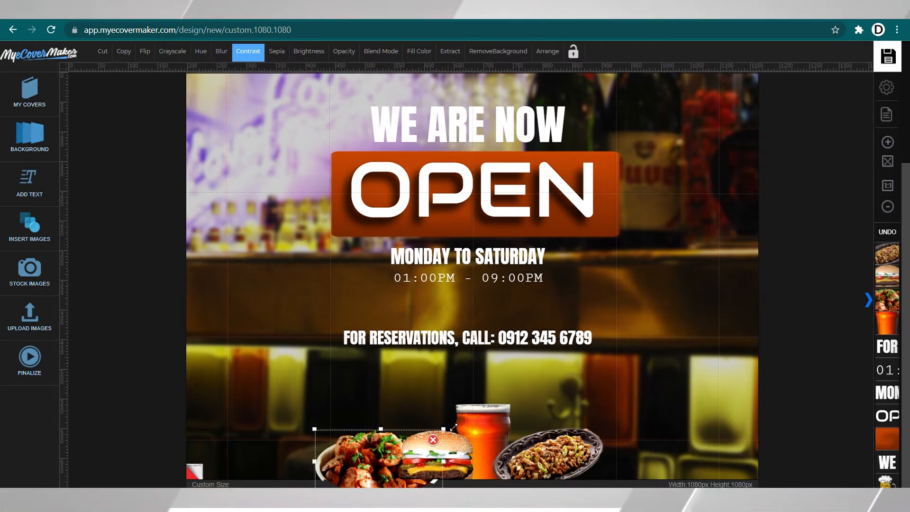
Shift the row of food and drink cut-outs slightly to the right along the design's lower edge
{"action": "left_click_drag", "start_coordinate": [549, 457], "coordinate": [561, 457]}
{"action": "left_click_drag", "start_coordinate": [485, 446], "coordinate": [493, 446]}
{"action": "left_click", "coordinate": [557, 421]}
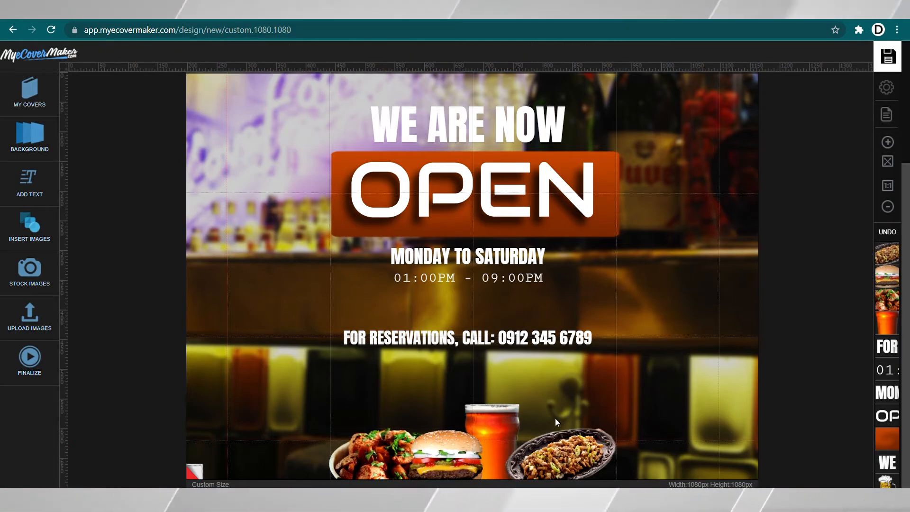
Bring the beer glass forward in the layer order so it sits in front of the burger
{"action": "left_click", "coordinate": [492, 438]}
{"action": "left_click", "coordinate": [547, 51]}
{"action": "left_click", "coordinate": [544, 85]}
{"action": "left_click", "coordinate": [806, 166]}
{"action": "left_click", "coordinate": [888, 161]}
{"action": "left_click", "coordinate": [901, 145]}
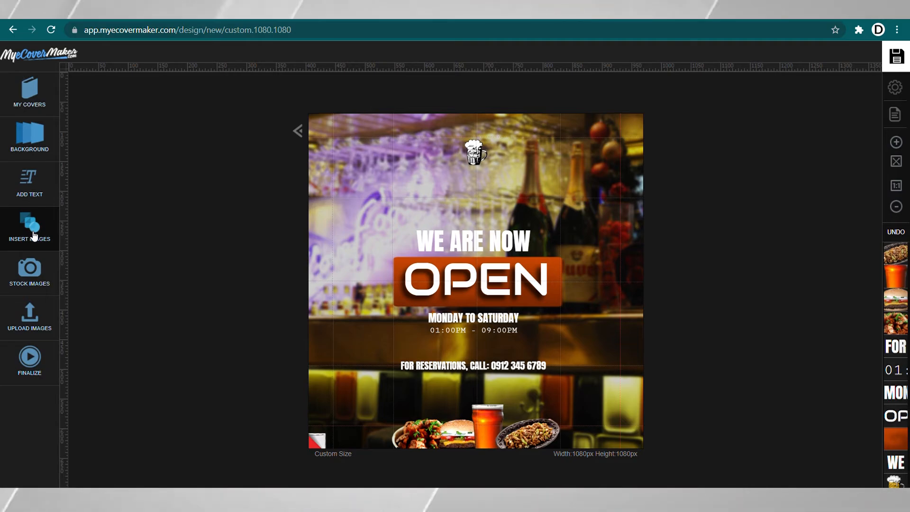
Insert the red diagonal ribbon from the Graphics image library
{"action": "left_click", "coordinate": [33, 235]}
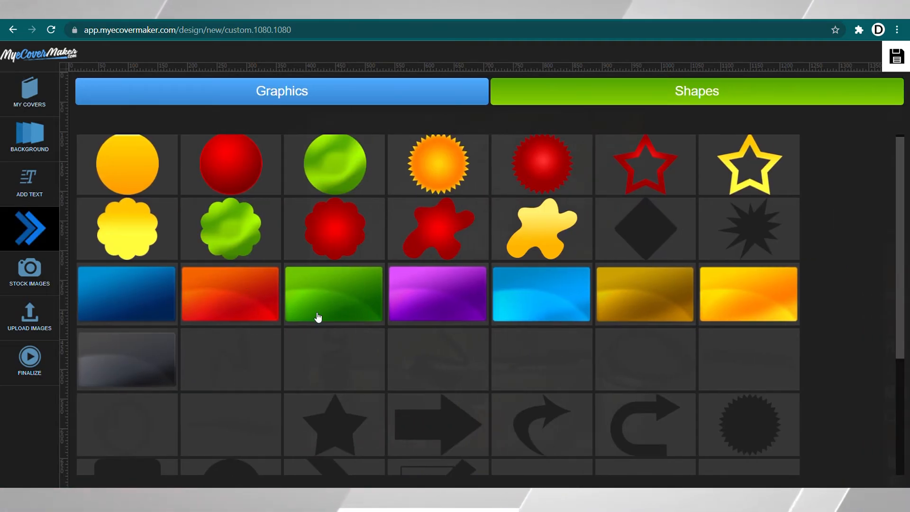
{"action": "scroll", "coordinate": [316, 317], "scroll_direction": "down", "scroll_amount": 3}
{"action": "scroll", "coordinate": [315, 317], "scroll_direction": "up", "scroll_amount": 3}
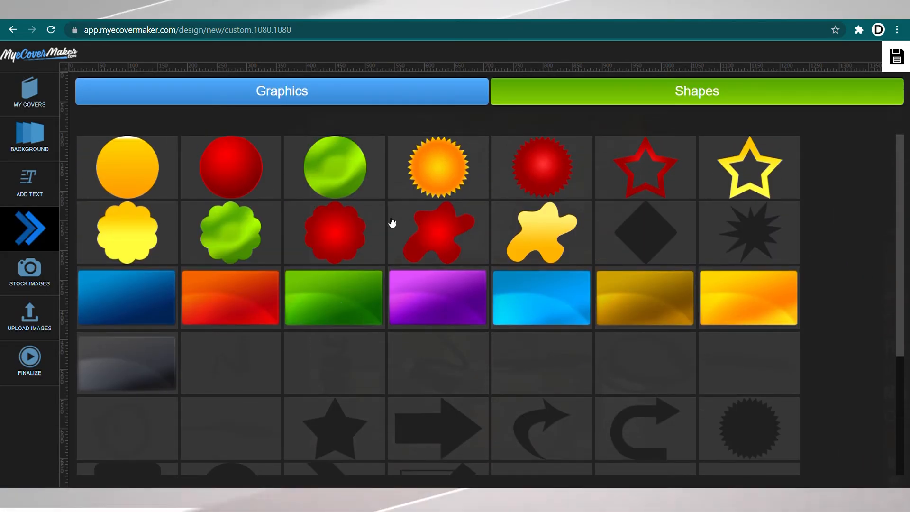
{"action": "left_click", "coordinate": [401, 83]}
{"action": "scroll", "coordinate": [120, 309], "scroll_direction": "down", "scroll_amount": 20}
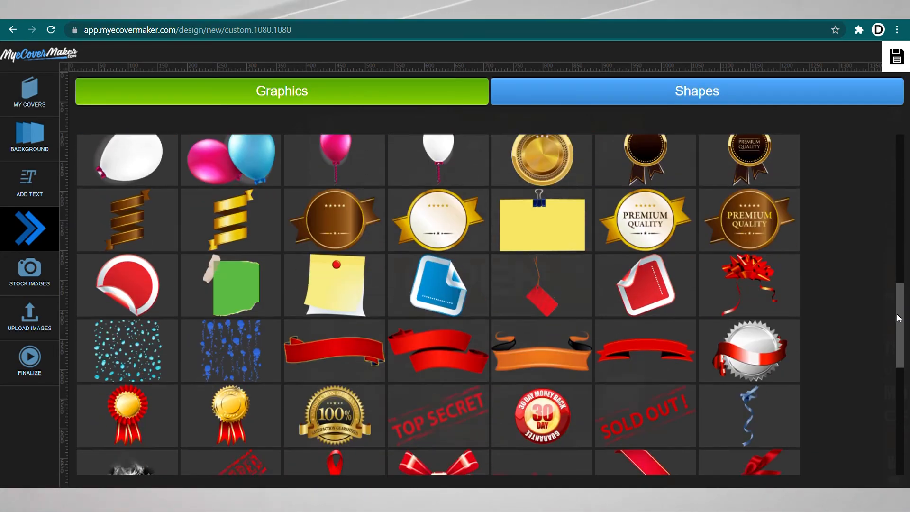
{"action": "left_click", "coordinate": [120, 308]}
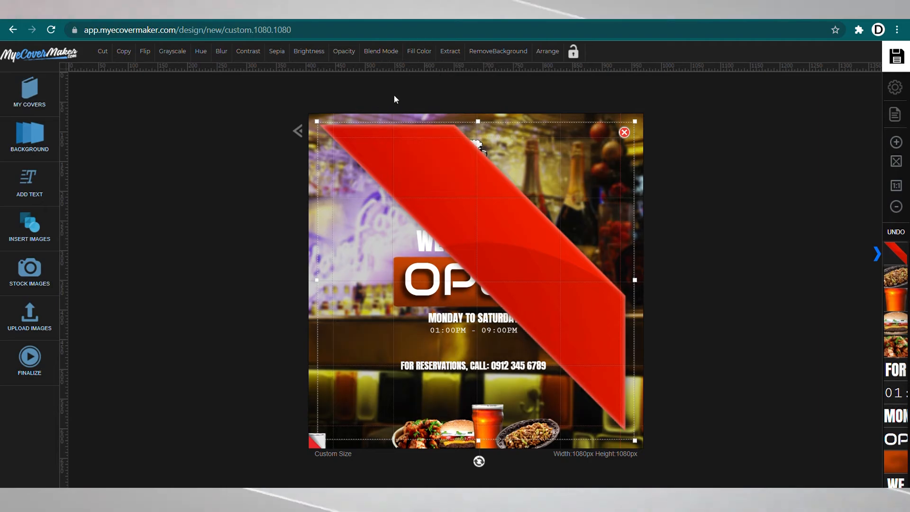
Shift the ribbon's hue to orange to match the OPEN banner and increase its contrast
{"action": "left_click", "coordinate": [201, 51]}
{"action": "left_click_drag", "start_coordinate": [152, 73], "coordinate": [161, 73]}
{"action": "left_click", "coordinate": [248, 51]}
{"action": "left_click_drag", "start_coordinate": [220, 74], "coordinate": [226, 75]}
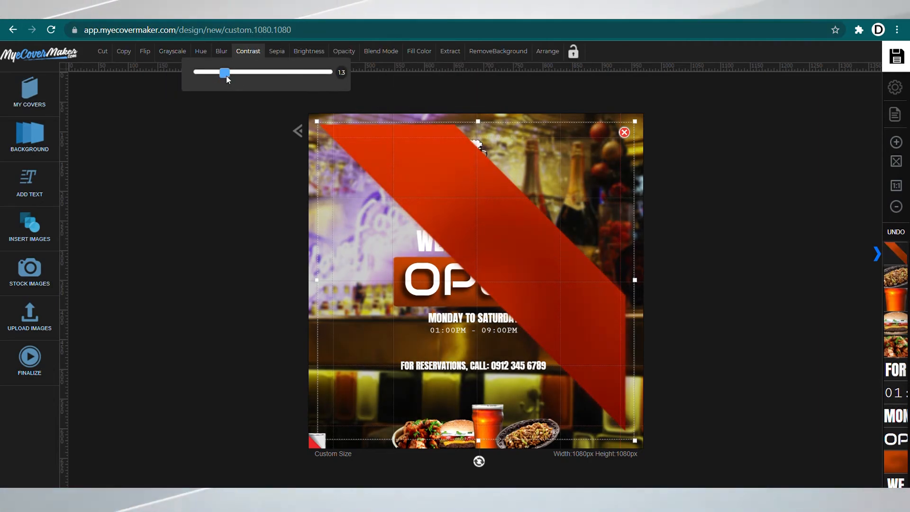
Shrink and rotate the orange ribbon and place it diagonally across the design's top-left corner
{"action": "left_click_drag", "start_coordinate": [455, 288], "coordinate": [429, 252]}
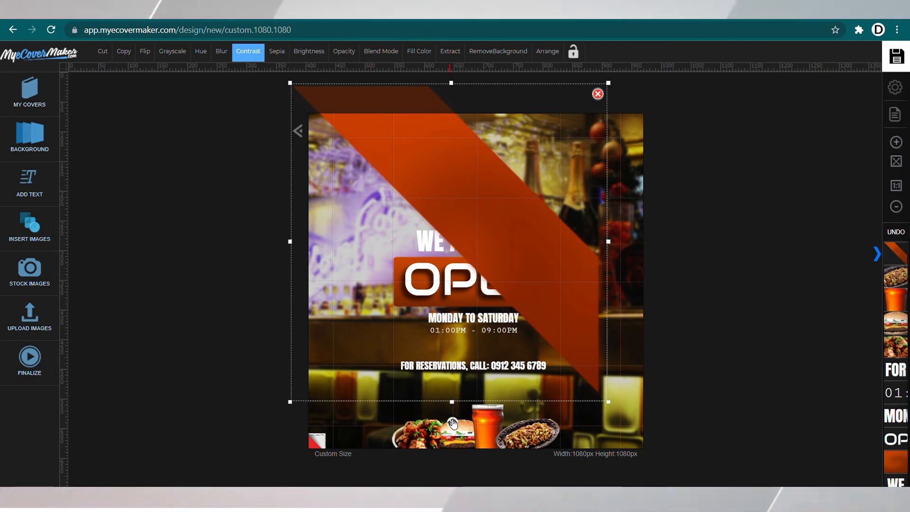
{"action": "mouse_move", "coordinate": [608, 241]}
{"action": "left_mouse_down"}
{"action": "mouse_move", "coordinate": [601, 260]}
{"action": "mouse_move", "coordinate": [601, 242]}
{"action": "left_mouse_up"}
{"action": "left_click_drag", "start_coordinate": [607, 403], "coordinate": [368, 161]}
{"action": "left_click_drag", "start_coordinate": [314, 124], "coordinate": [316, 139]}
{"action": "left_click", "coordinate": [774, 241]}
{"action": "left_click", "coordinate": [323, 129]}
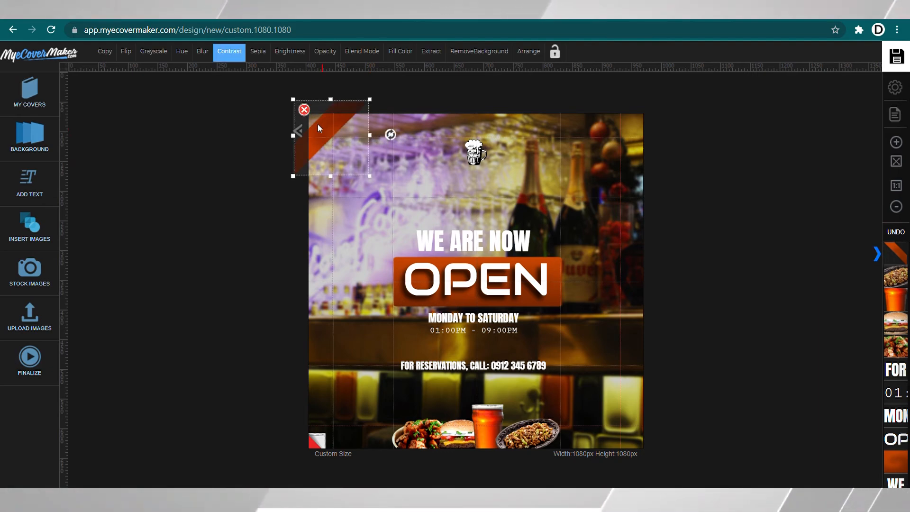
{"action": "left_click", "coordinate": [181, 52]}
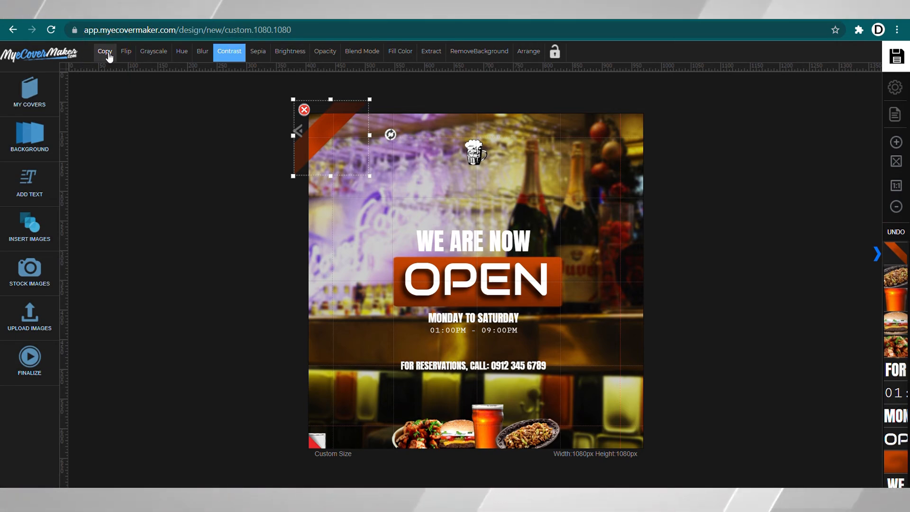
Duplicate the corner ribbon, rotate and enlarge the copy, and place it parallel to the first in the top-left corner
{"action": "left_click", "coordinate": [106, 51]}
{"action": "left_click_drag", "start_coordinate": [493, 282], "coordinate": [448, 202]}
{"action": "left_click_drag", "start_coordinate": [439, 267], "coordinate": [496, 204]}
{"action": "left_click_drag", "start_coordinate": [476, 244], "coordinate": [515, 279]}
{"action": "left_click_drag", "start_coordinate": [455, 232], "coordinate": [361, 171]}
{"action": "left_click", "coordinate": [105, 51]}
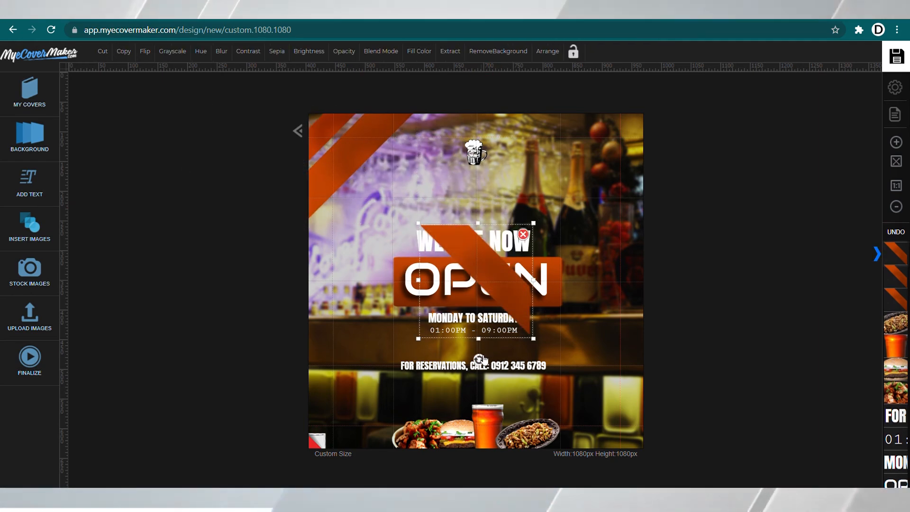
{"action": "left_click_drag", "start_coordinate": [481, 359], "coordinate": [399, 284]}
{"action": "left_click_drag", "start_coordinate": [533, 338], "coordinate": [488, 293]}
{"action": "left_click", "coordinate": [476, 281]}
Duplicate both corner ribbons, then rotate the small copy and place it across the design's bottom-right corner
{"action": "left_click", "coordinate": [331, 139]}
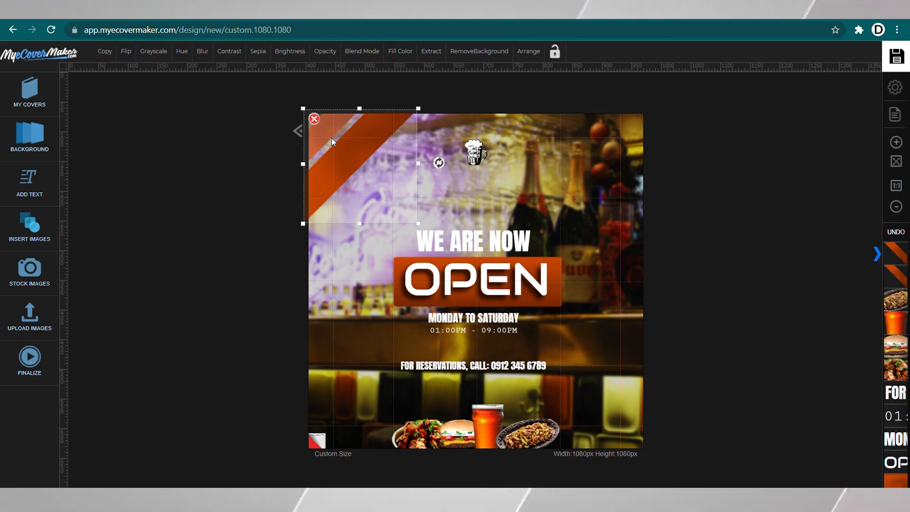
{"action": "mouse_move", "coordinate": [331, 139]}
{"action": "left_mouse_down"}
{"action": "mouse_move", "coordinate": [356, 177]}
{"action": "mouse_move", "coordinate": [333, 142]}
{"action": "mouse_move", "coordinate": [343, 146]}
{"action": "left_mouse_up"}
{"action": "left_click", "coordinate": [325, 130]}
{"action": "left_click", "coordinate": [105, 52]}
{"action": "left_click", "coordinate": [328, 153]}
{"action": "left_click", "coordinate": [105, 51]}
{"action": "left_click_drag", "start_coordinate": [479, 270], "coordinate": [591, 361]}
{"action": "mouse_move", "coordinate": [590, 421]}
{"action": "left_mouse_down"}
{"action": "mouse_move", "coordinate": [532, 366]}
{"action": "mouse_move", "coordinate": [606, 426]}
{"action": "left_mouse_up"}
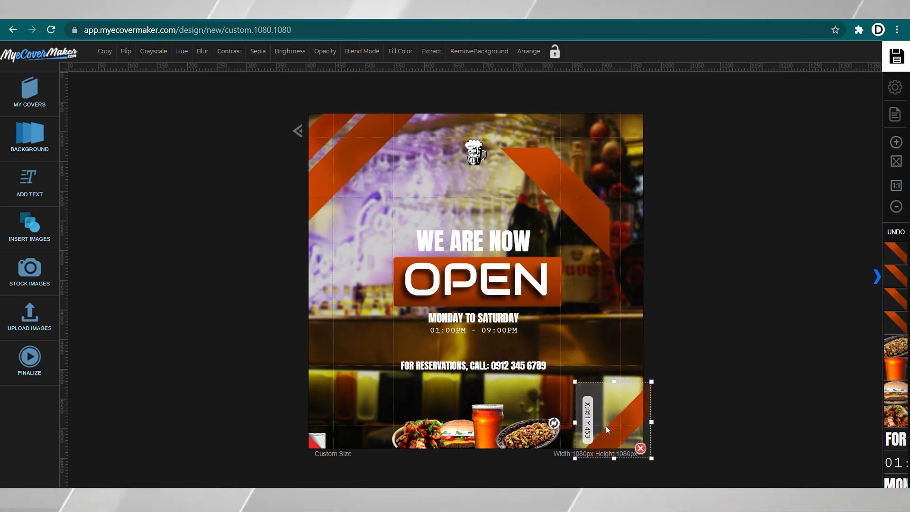
Place the large ribbon copy parallel to the small one in the bottom-right corner and send it behind the oval plate
{"action": "left_click_drag", "start_coordinate": [585, 195], "coordinate": [609, 406]}
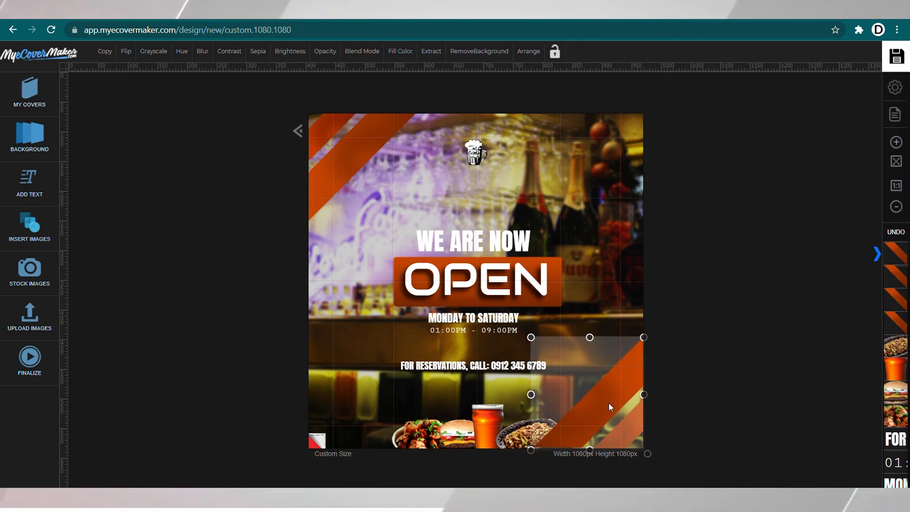
{"action": "left_click", "coordinate": [529, 51]}
{"action": "left_click", "coordinate": [524, 102]}
Add a heading text reading "THE MAKER"
{"action": "left_click", "coordinate": [44, 186]}
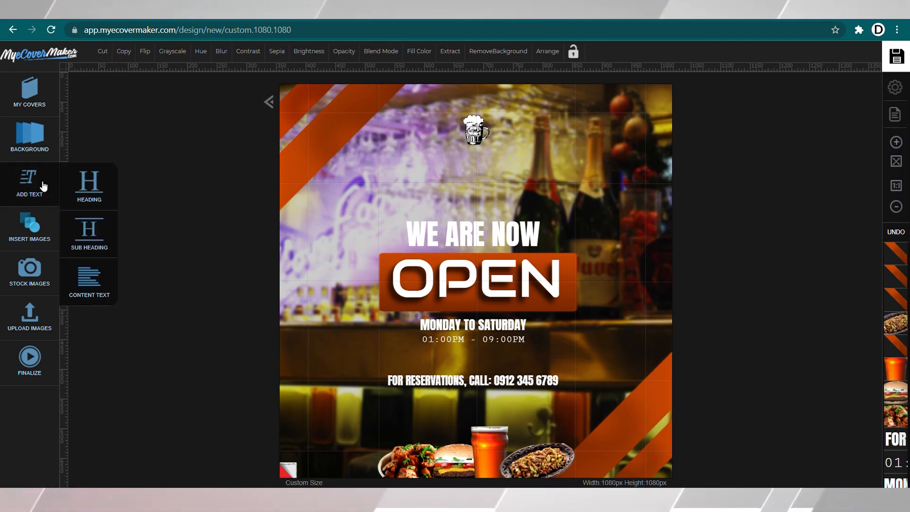
{"action": "left_click", "coordinate": [89, 186]}
{"action": "double_click", "coordinate": [476, 170]}
{"action": "type", "text": "THE MAKER"}
Set the "THE MAKER" heading in the Audiowide font, shrink it and centre it at the top of the design
{"action": "left_click", "coordinate": [252, 51]}
{"action": "left_click", "coordinate": [132, 51]}
{"action": "scroll", "coordinate": [174, 359], "scroll_direction": "up", "scroll_amount": 20}
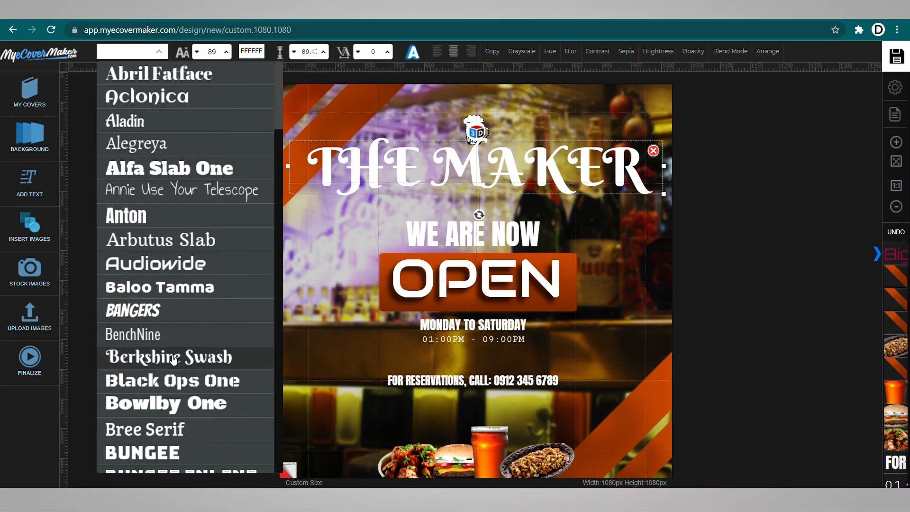
{"action": "left_click", "coordinate": [174, 264]}
{"action": "left_click_drag", "start_coordinate": [664, 194], "coordinate": [391, 119]}
{"action": "left_click_drag", "start_coordinate": [479, 109], "coordinate": [476, 112]}
Enlarge the beer mug logo to about 132 x 132 px and centre it beneath the "THE MAKER" heading
{"action": "left_click", "coordinate": [478, 132]}
{"action": "left_click_drag", "start_coordinate": [495, 149], "coordinate": [514, 164]}
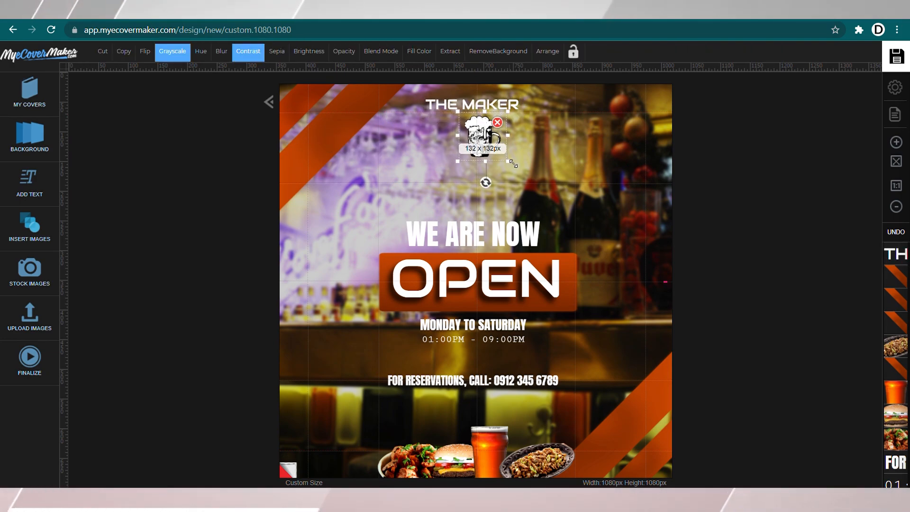
Open the download options for the finished design
{"action": "left_click", "coordinate": [896, 207]}
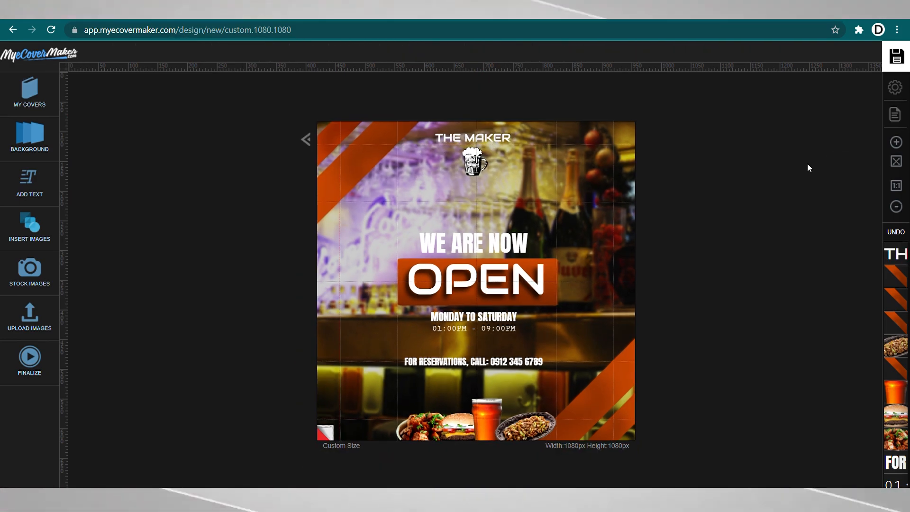
{"action": "left_click", "coordinate": [900, 58]}
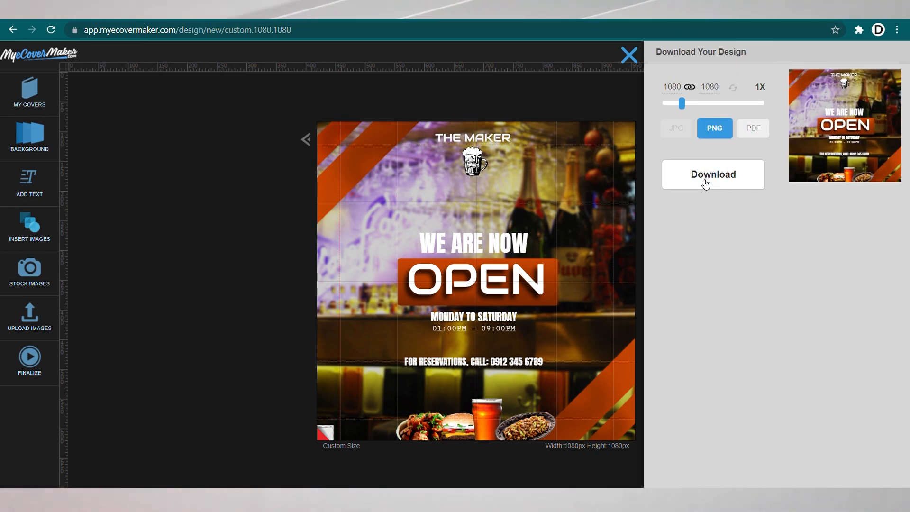